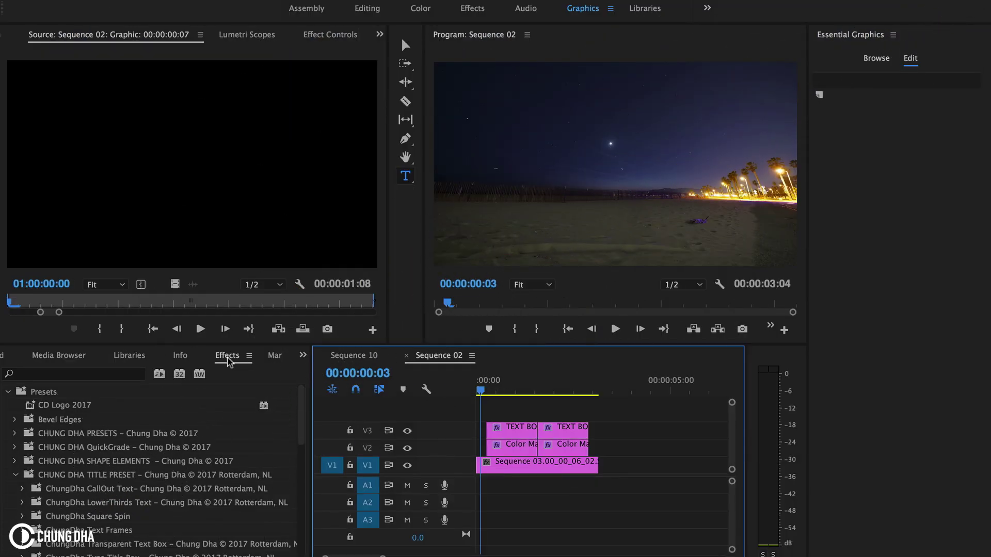
Step: Import the effect presets into the Presets folder and find the ChungDha Text Border Split folder
{"action": "left_click", "coordinate": [41, 392]}
{"action": "right_click", "coordinate": [42, 393]}
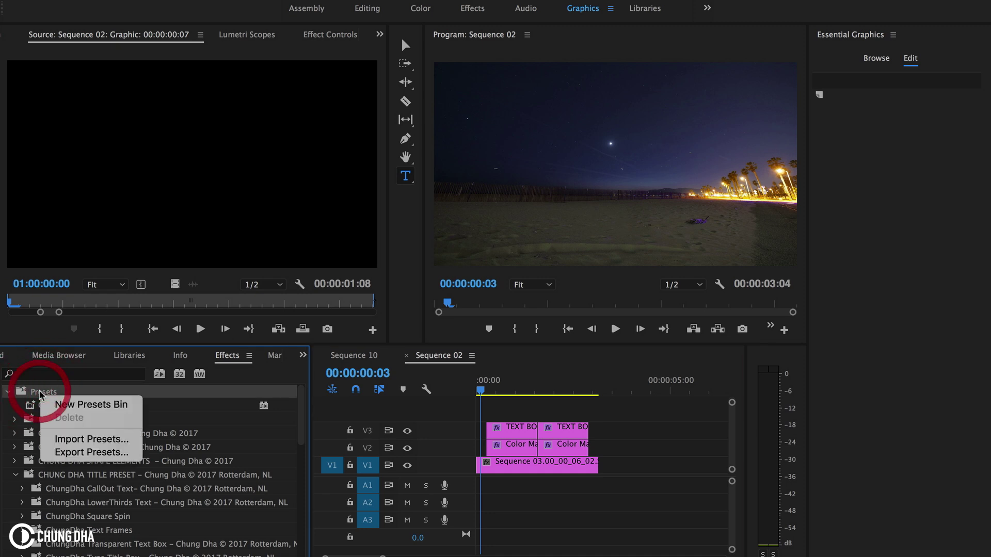
{"action": "left_click", "coordinate": [73, 440]}
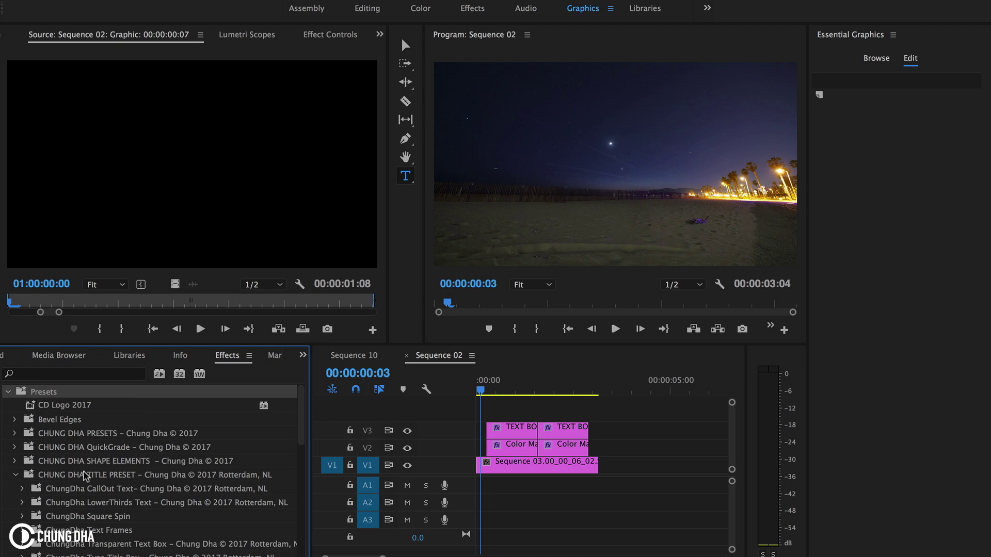
{"action": "scroll", "coordinate": [129, 480], "scroll_direction": "down", "scroll_amount": 10}
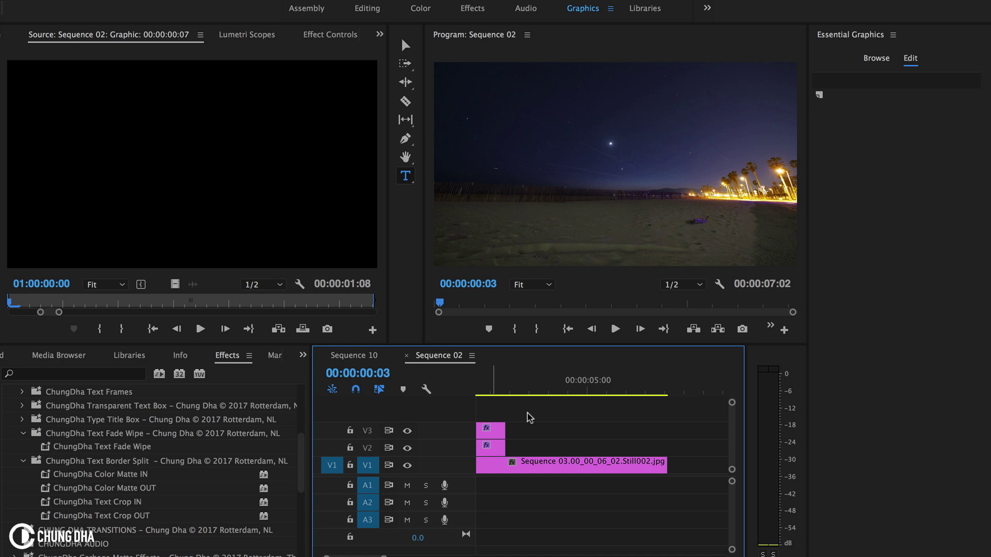
Step: Add a new text layer on V2 starting at 00:00:03:19 with Cmd+T
{"action": "left_click_drag", "start_coordinate": [512, 395], "coordinate": [551, 394]}
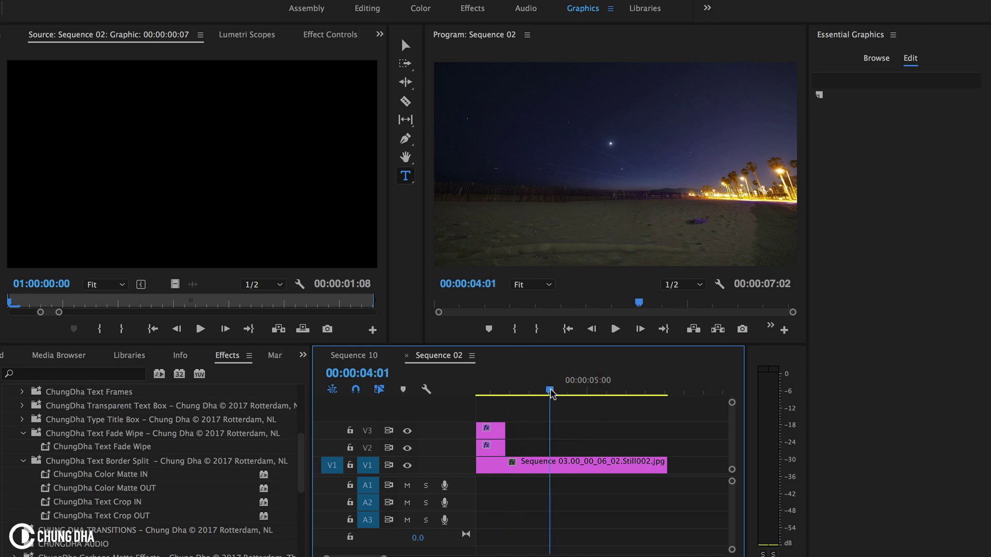
{"action": "left_click_drag", "start_coordinate": [552, 394], "coordinate": [539, 394]}
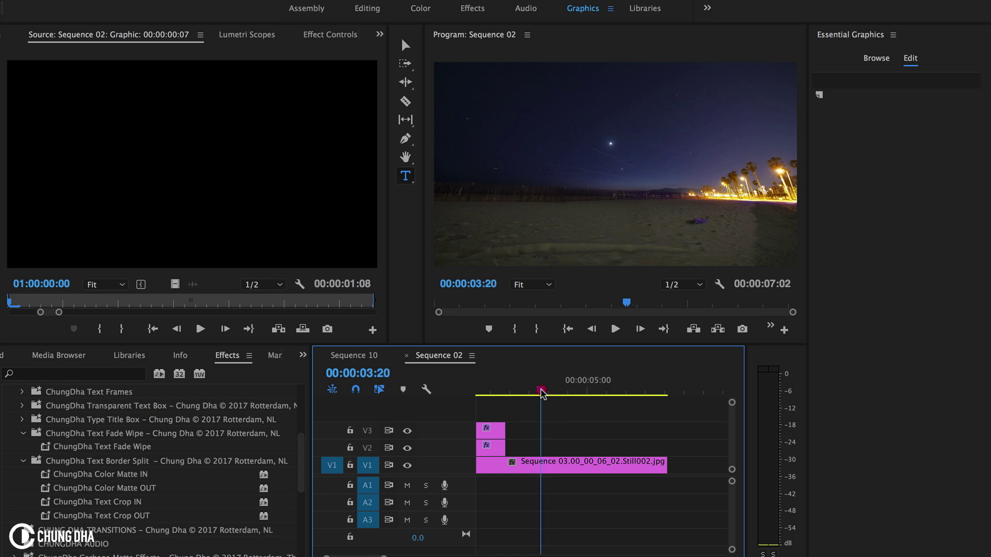
{"action": "left_click", "coordinate": [548, 438]}
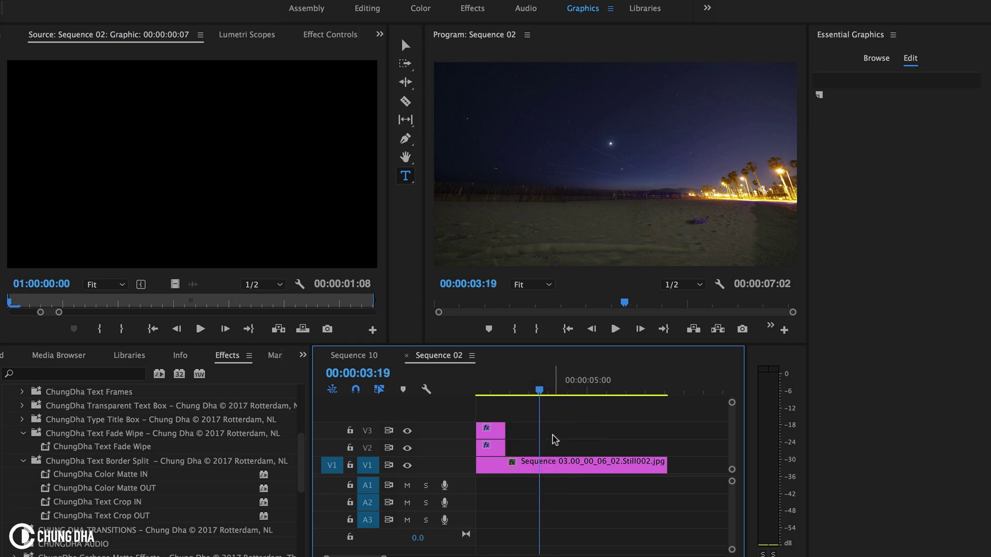
{"action": "key", "text": "super"}
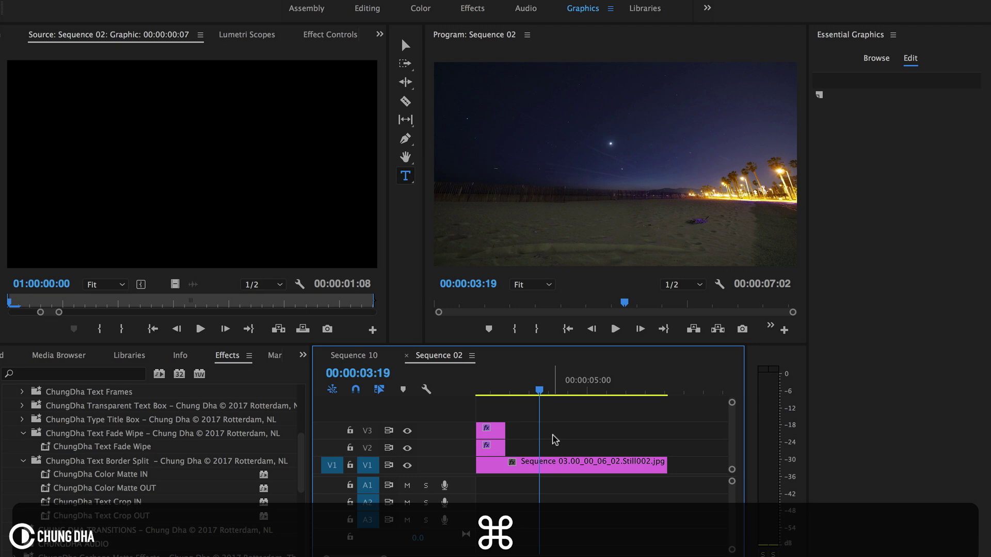
{"action": "key", "text": "super+t"}
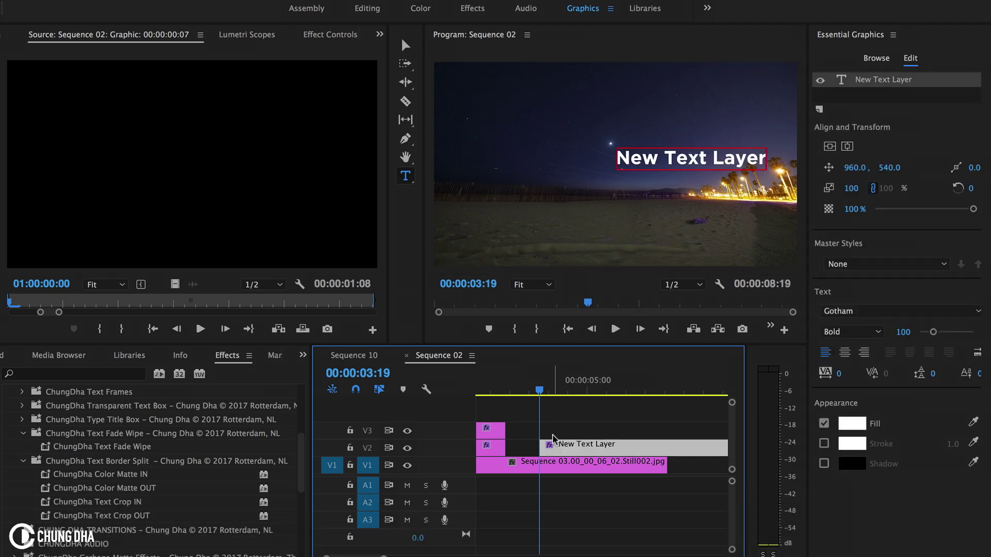
Step: Replace the placeholder with 'TEXT BORDER SPLIT' and centre it horizontally and vertically
{"action": "key", "text": "="}
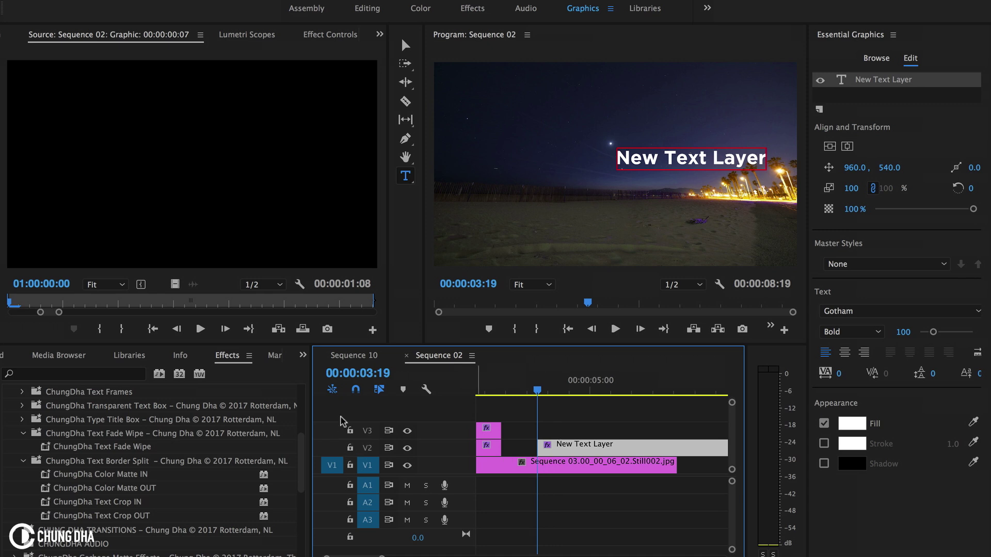
{"action": "key", "text": "t"}
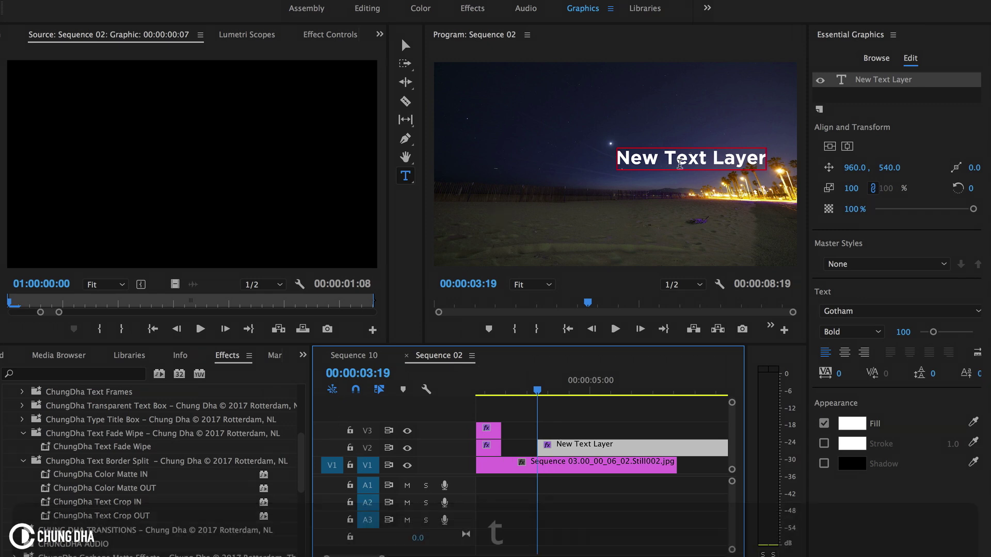
{"action": "left_click_drag", "start_coordinate": [620, 157], "coordinate": [777, 172]}
{"action": "key", "text": "shift"}
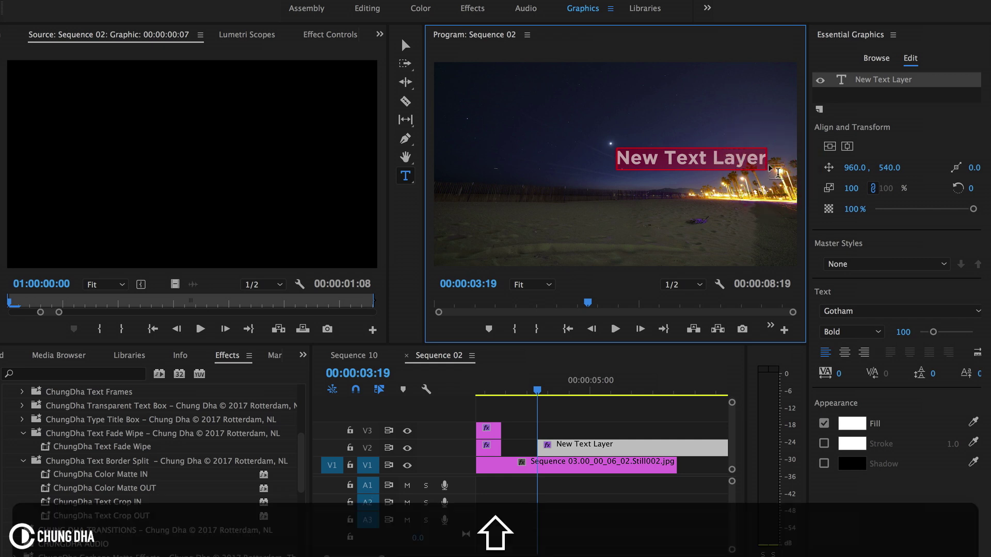
{"action": "type", "text": "TEXT BORD"}
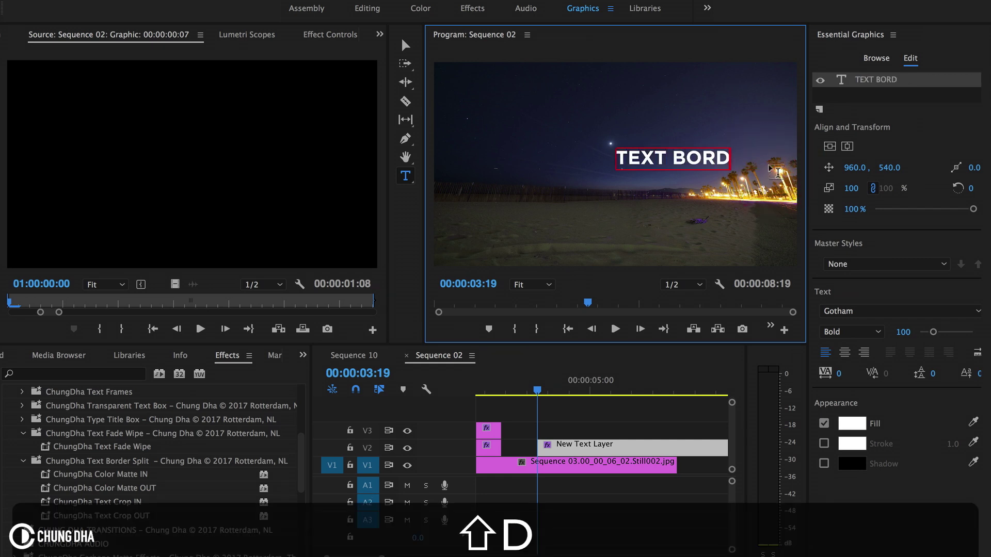
{"action": "type", "text": "ER SPLIT"}
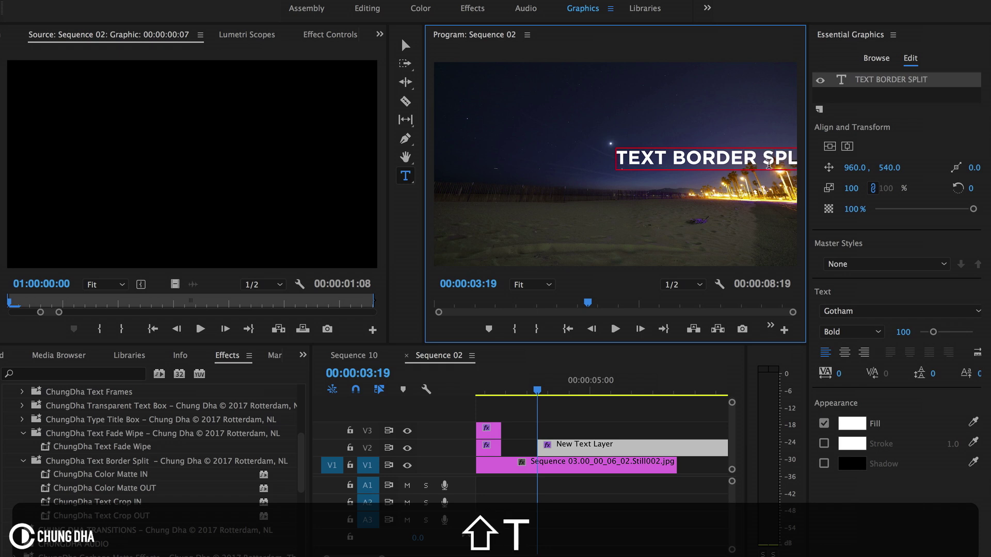
{"action": "left_click", "coordinate": [847, 149]}
{"action": "left_click", "coordinate": [829, 147]}
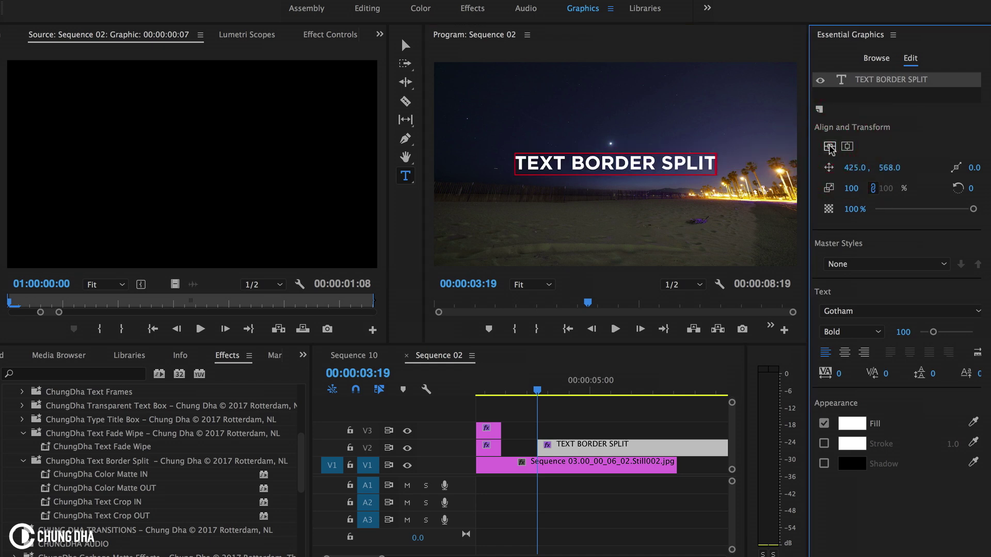
Step: Move the title clip up to V3 and create a yellow color matte (hue 65°)
{"action": "left_click", "coordinate": [406, 45]}
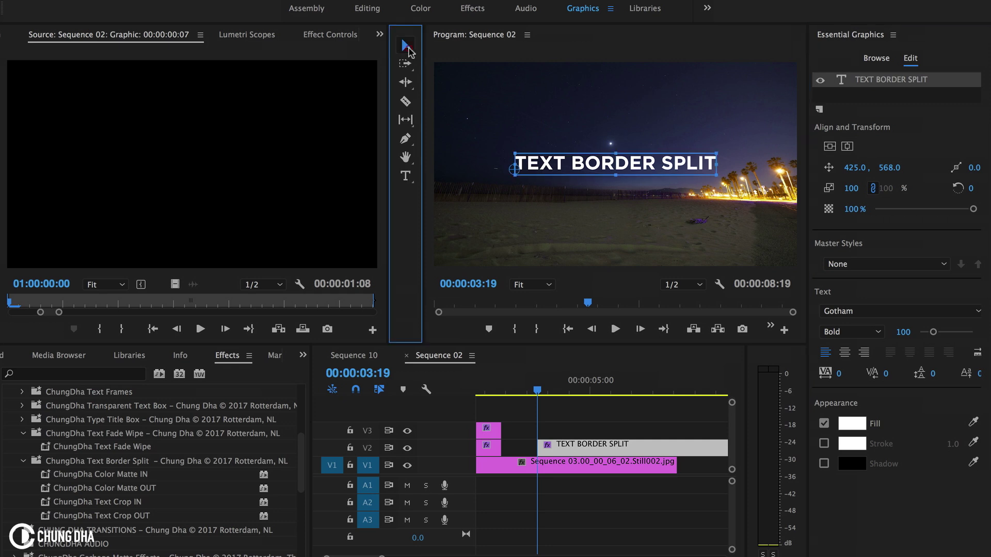
{"action": "left_click_drag", "start_coordinate": [565, 444], "coordinate": [566, 428]}
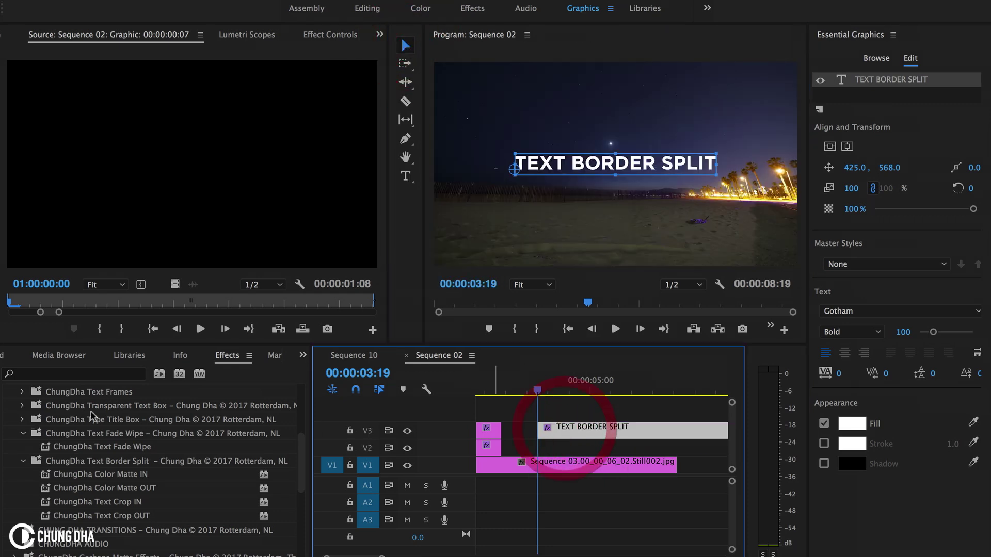
{"action": "left_click", "coordinate": [155, 1]}
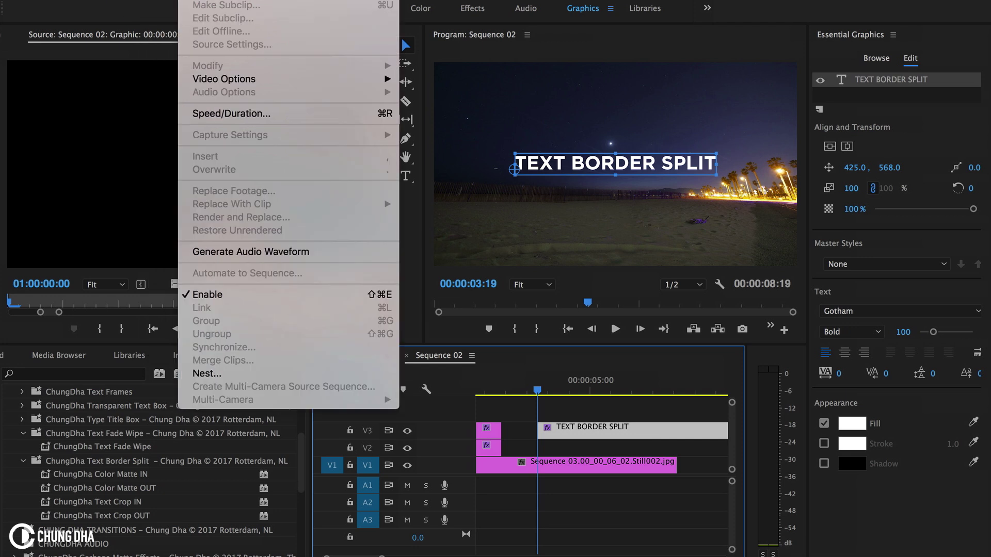
{"action": "mouse_move", "coordinate": [129, 2]}
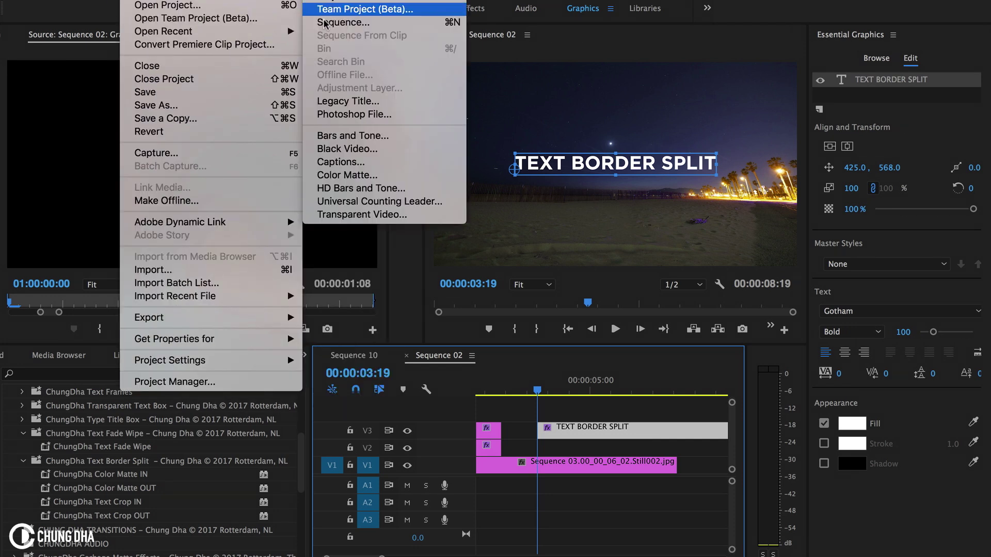
{"action": "left_click", "coordinate": [345, 175]}
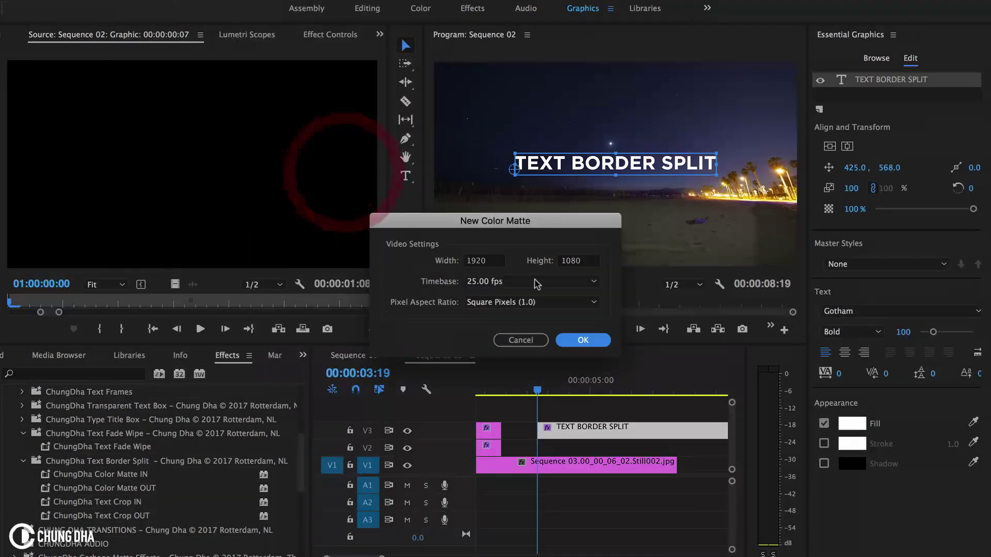
{"action": "left_click", "coordinate": [582, 340]}
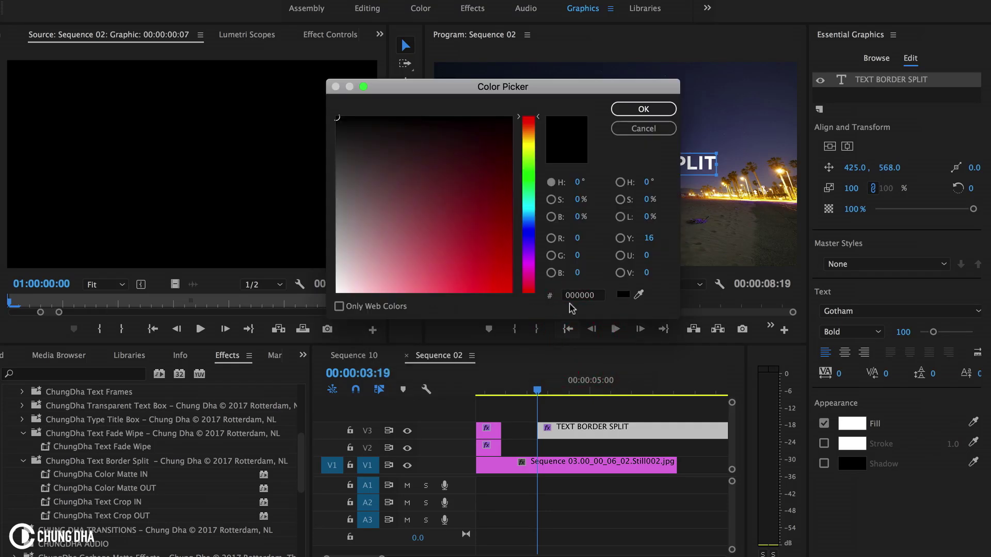
{"action": "left_click_drag", "start_coordinate": [493, 231], "coordinate": [615, 432]}
{"action": "left_click", "coordinate": [529, 147]}
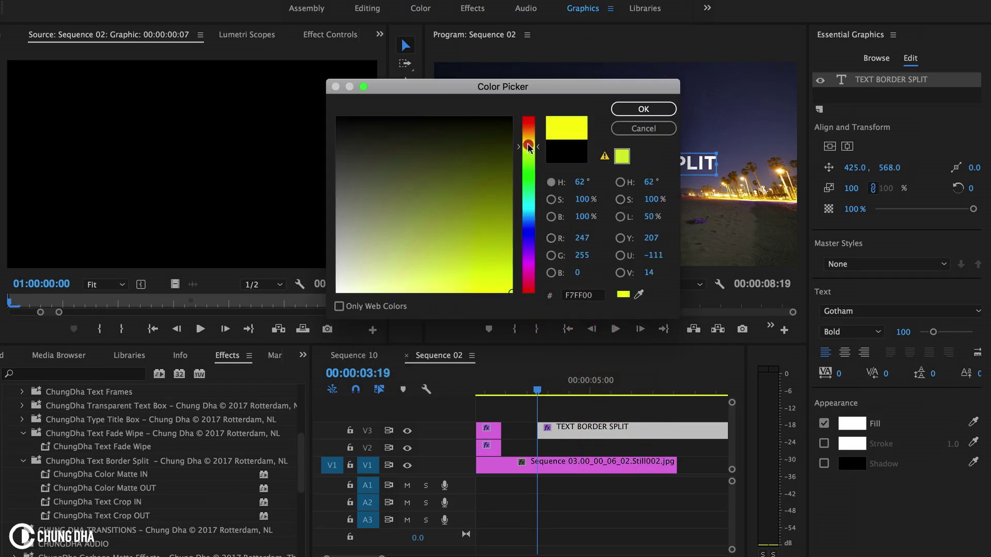
{"action": "left_click_drag", "start_coordinate": [529, 147], "coordinate": [529, 150]}
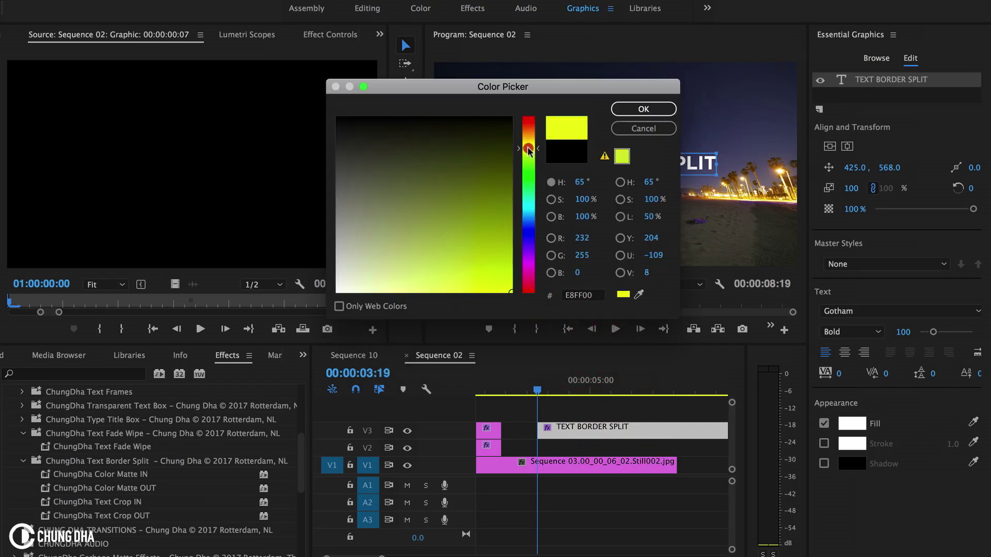
{"action": "left_click", "coordinate": [638, 110]}
Step: Name the matte 'Color Matte' and place it on V2 beneath the title
{"action": "key", "text": "Return"}
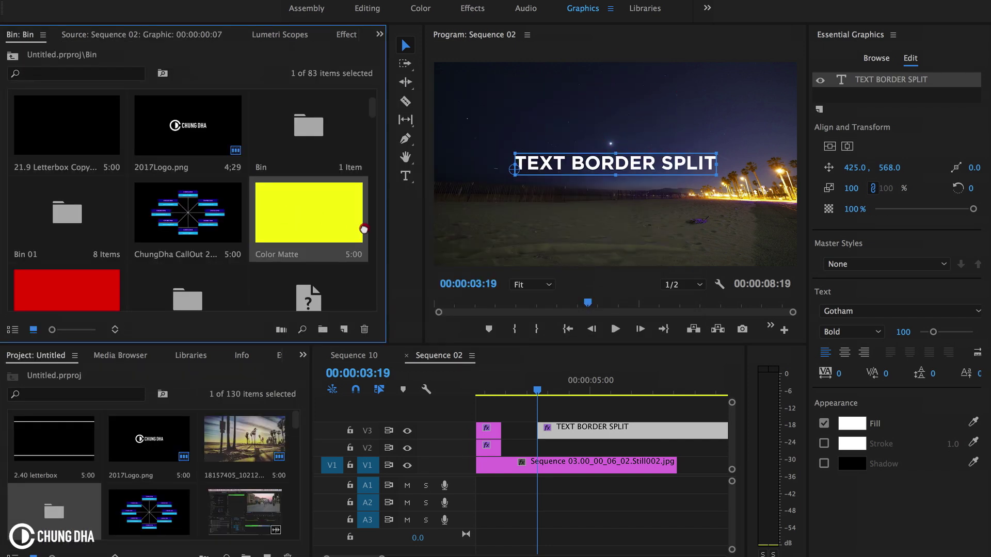
{"action": "left_click_drag", "start_coordinate": [558, 358], "coordinate": [576, 447]}
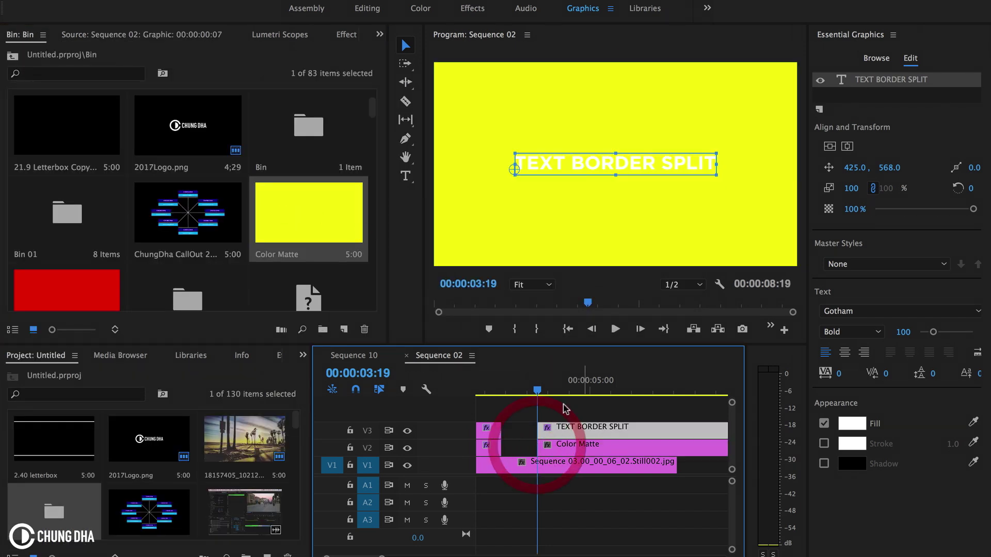
{"action": "left_click_drag", "start_coordinate": [524, 386], "coordinate": [709, 456]}
Step: Cut off the later parts of title and matte, then split both at 00:00:05:02
{"action": "key", "text": "super+k"}
{"action": "key", "text": "BackSpace"}
{"action": "left_click_drag", "start_coordinate": [592, 390], "coordinate": [630, 457]}
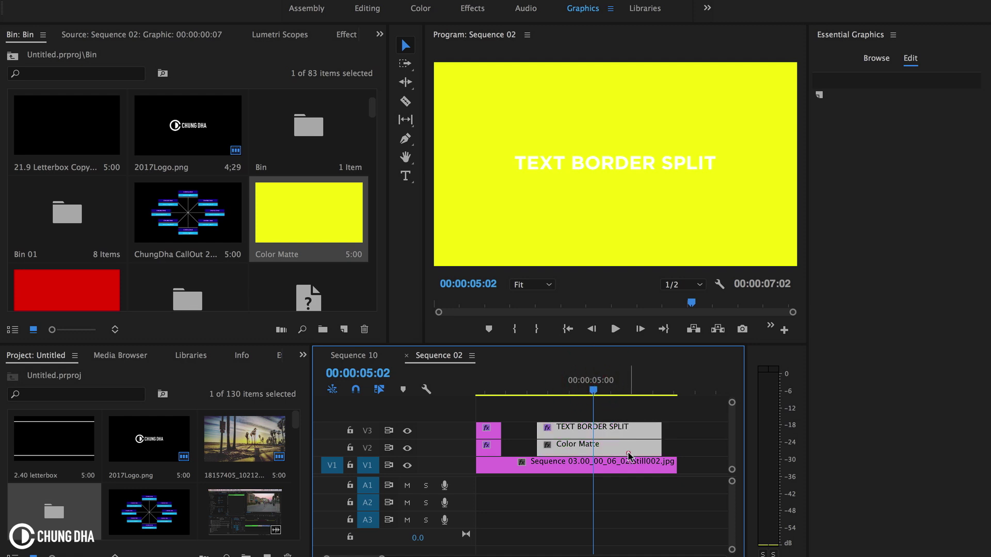
{"action": "key", "text": "super+k"}
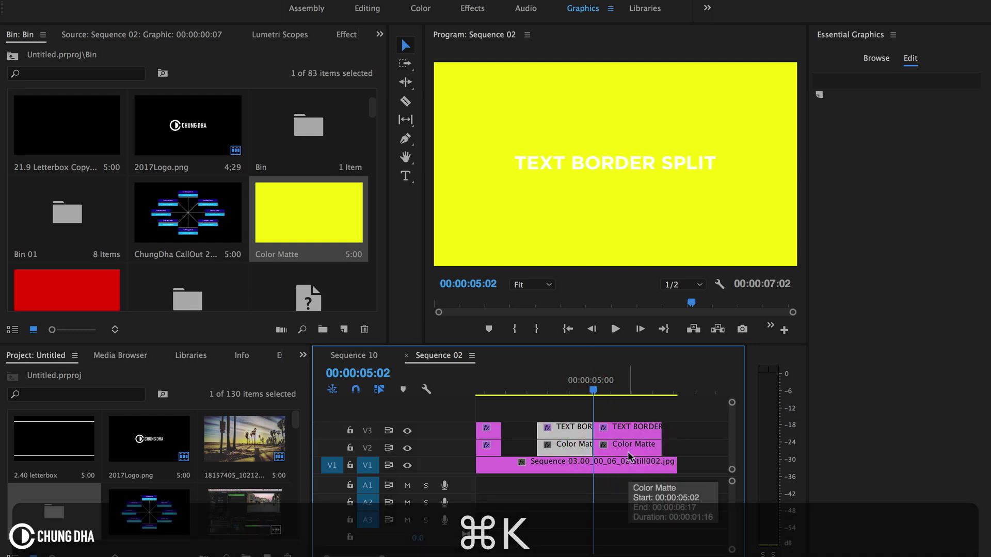
Step: Apply ChungDha Color Matte IN and OUT to the two matte pieces and Text Crop IN to the title
{"action": "left_click", "coordinate": [537, 401]}
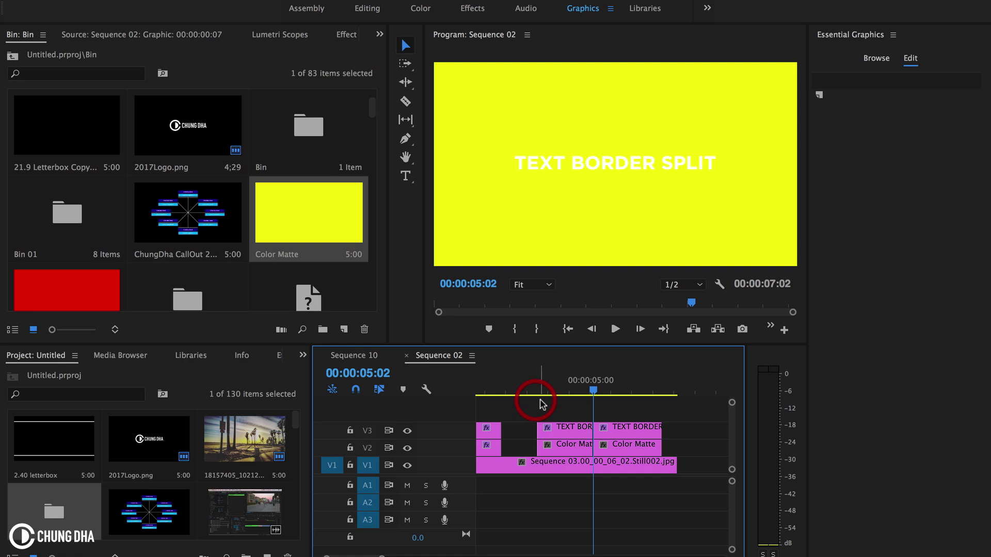
{"action": "left_click", "coordinate": [281, 356]}
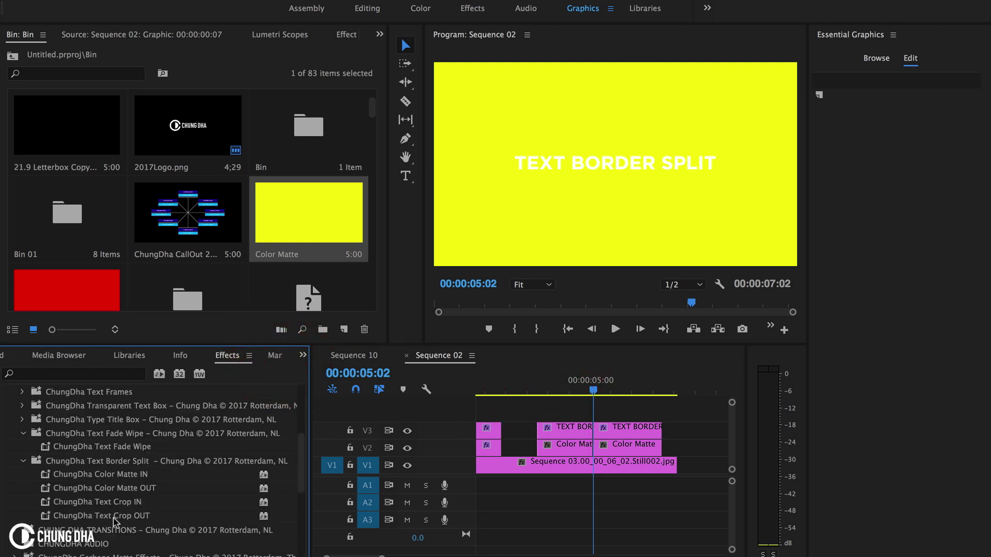
{"action": "mouse_move", "coordinate": [146, 477]}
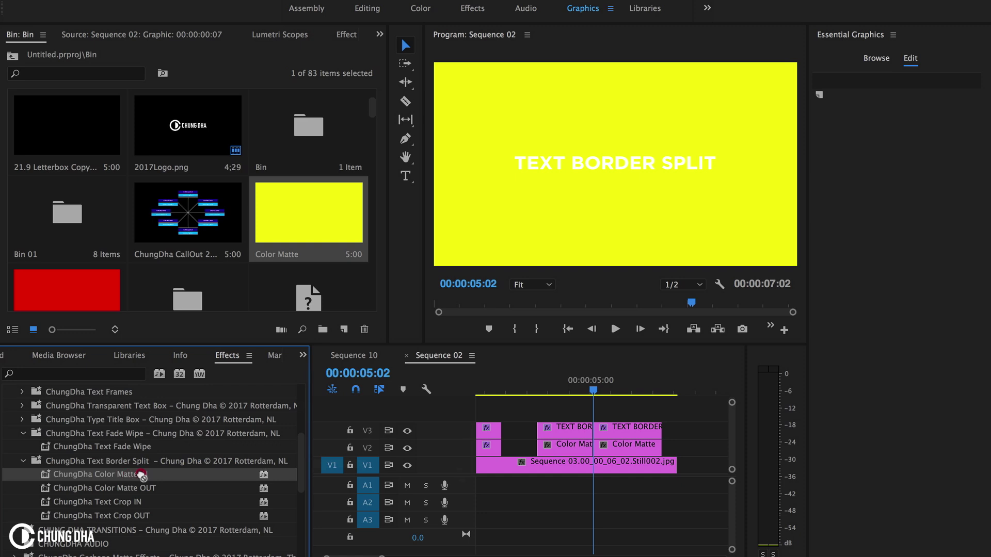
{"action": "left_click_drag", "start_coordinate": [148, 475], "coordinate": [546, 450]}
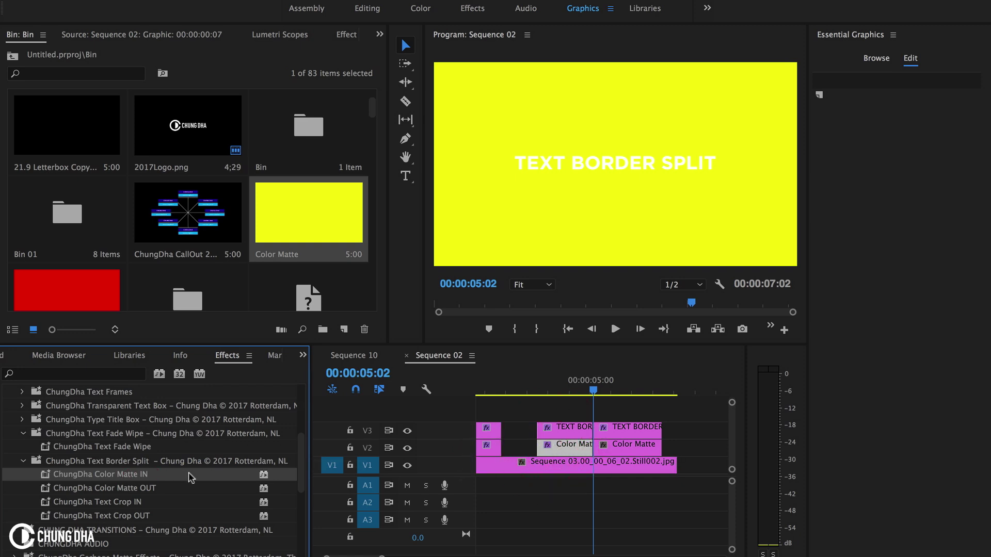
{"action": "left_click_drag", "start_coordinate": [149, 489], "coordinate": [619, 446]}
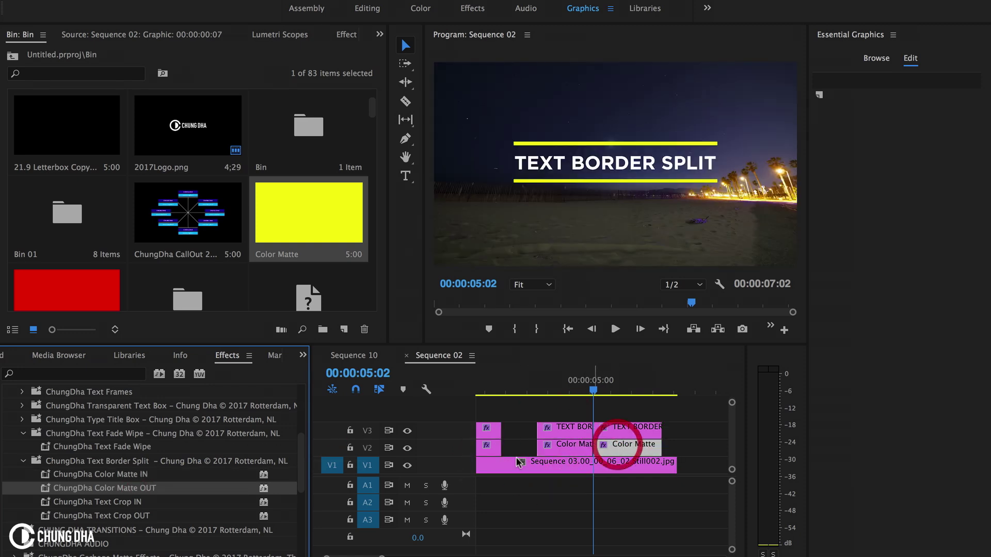
{"action": "left_click_drag", "start_coordinate": [136, 503], "coordinate": [240, 483]}
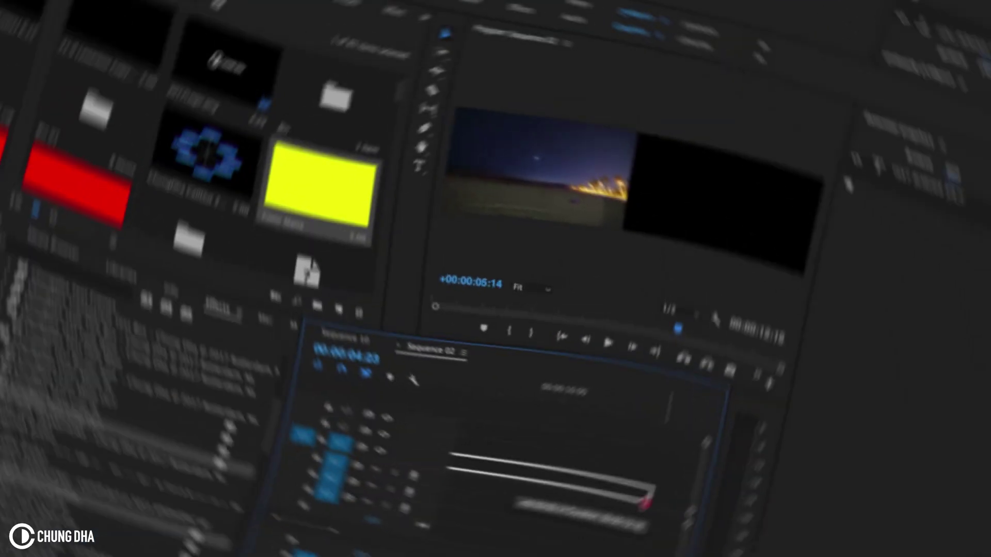
Step: Create a new Legacy Title, Title 03, with the default settings
{"action": "scroll", "coordinate": [533, 468], "scroll_direction": "right", "scroll_amount": 5}
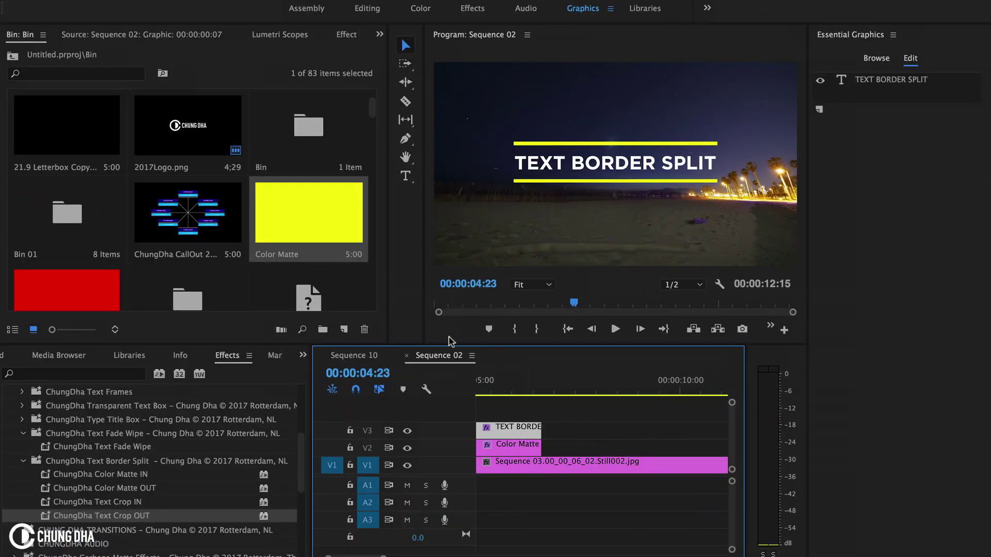
{"action": "left_click", "coordinate": [132, 0]}
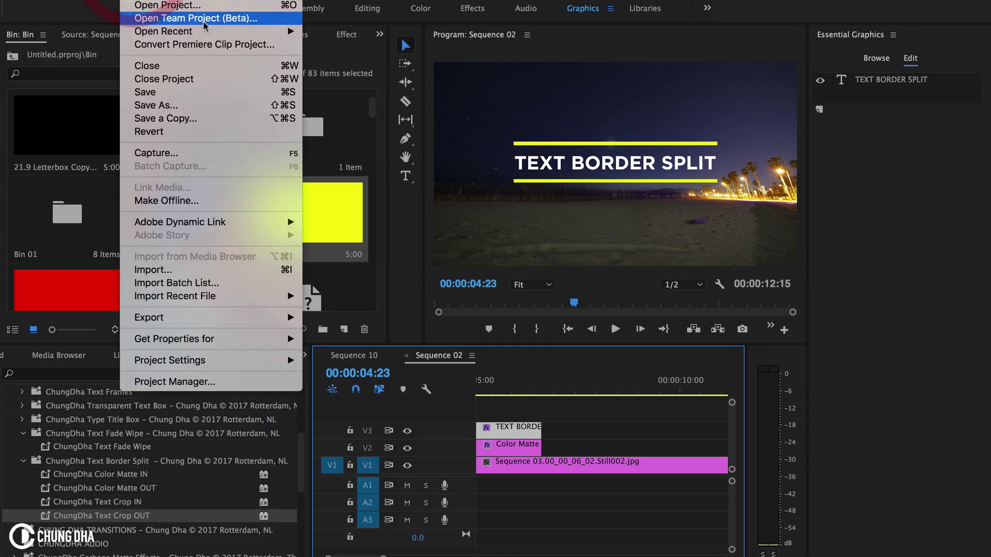
{"action": "mouse_move", "coordinate": [253, 2]}
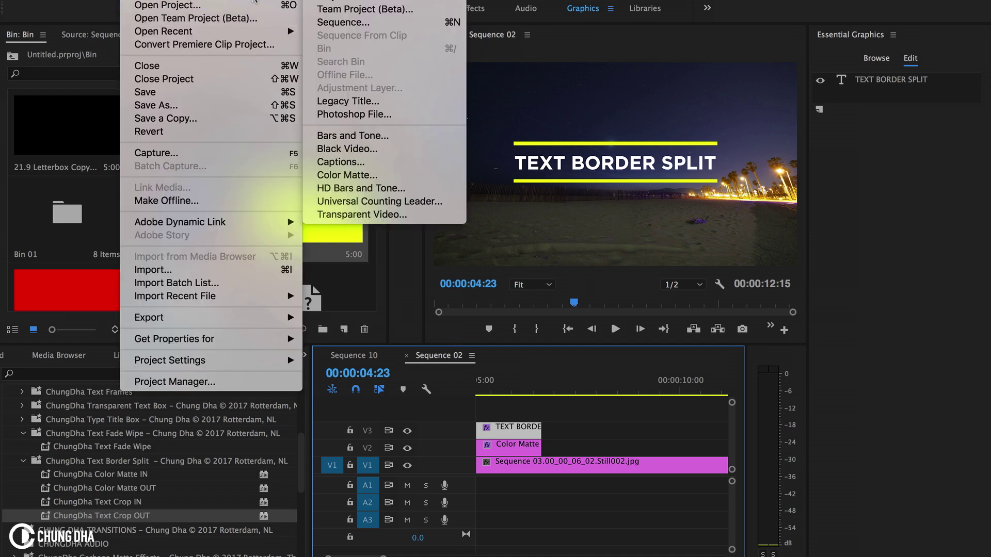
{"action": "left_click", "coordinate": [379, 103]}
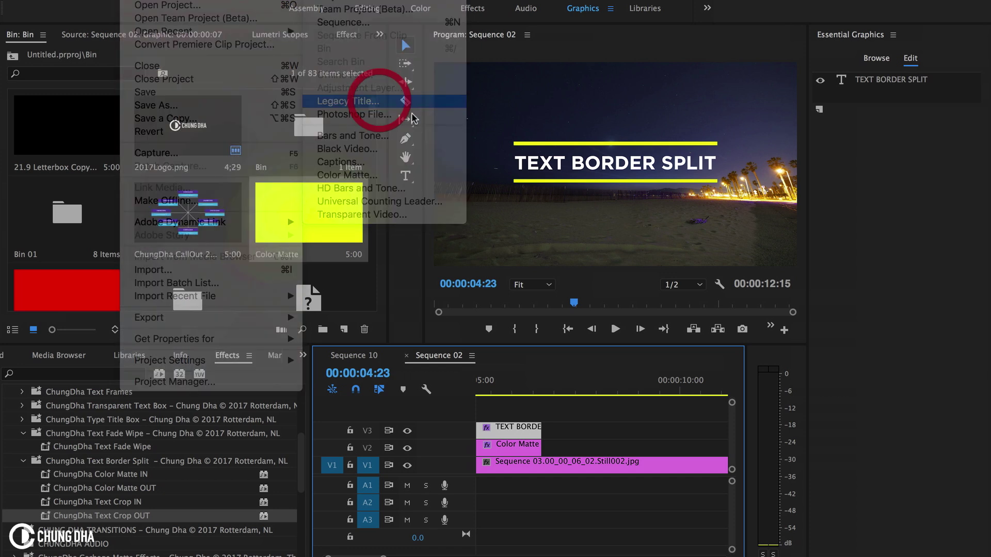
{"action": "left_click", "coordinate": [583, 355]}
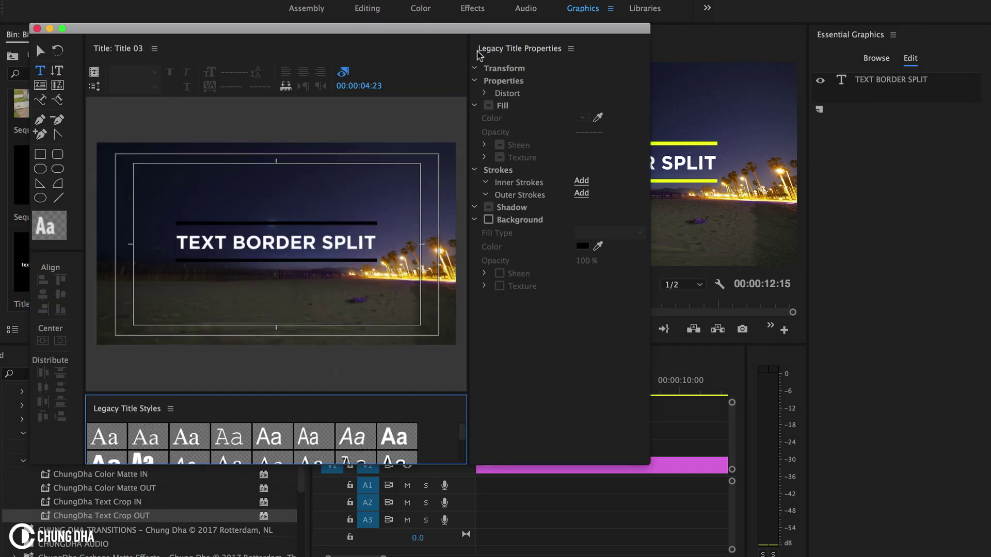
Step: Type 'TEXT BORDER SPLIT' on the Legacy Title canvas over plain beach footage
{"action": "left_click_drag", "start_coordinate": [482, 28], "coordinate": [359, 36]}
{"action": "left_click", "coordinate": [592, 391]}
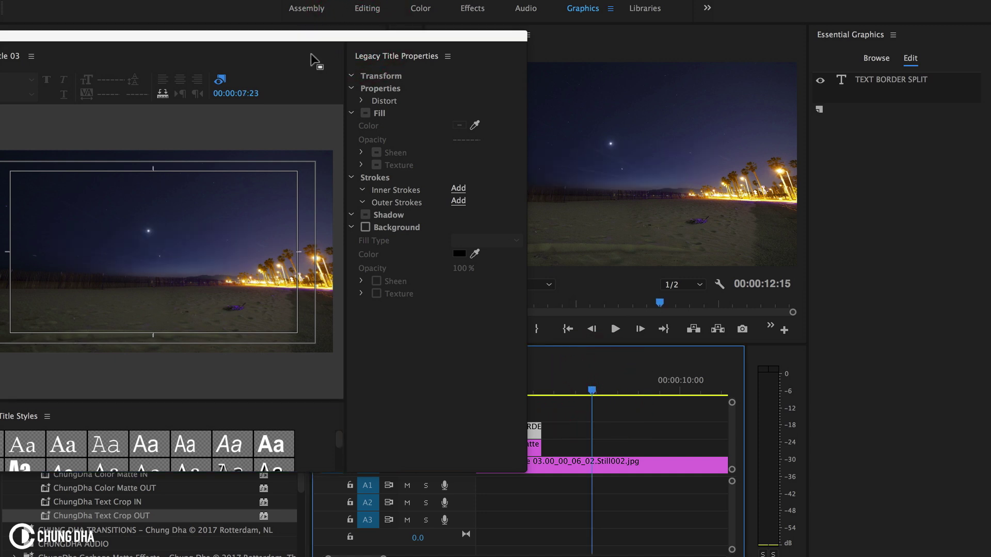
{"action": "left_click_drag", "start_coordinate": [281, 36], "coordinate": [486, 42]}
{"action": "left_click", "coordinate": [331, 252]}
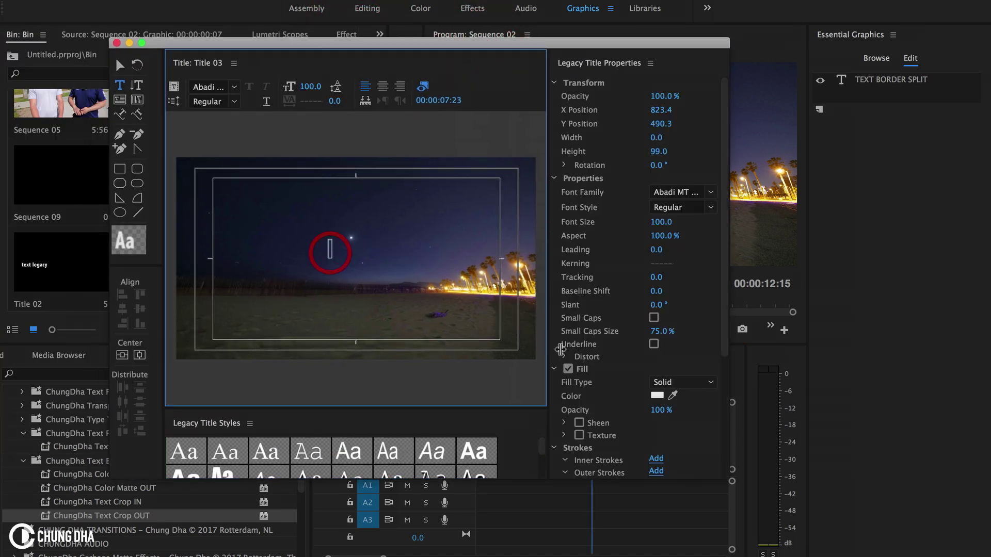
{"action": "type", "text": "TEXT"}
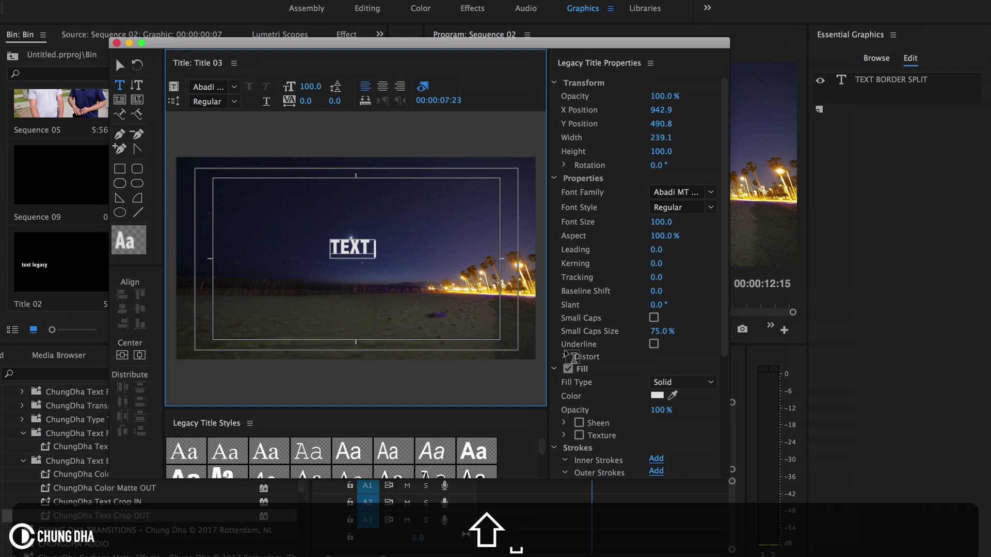
{"action": "type", "text": " BORDER SPLI"}
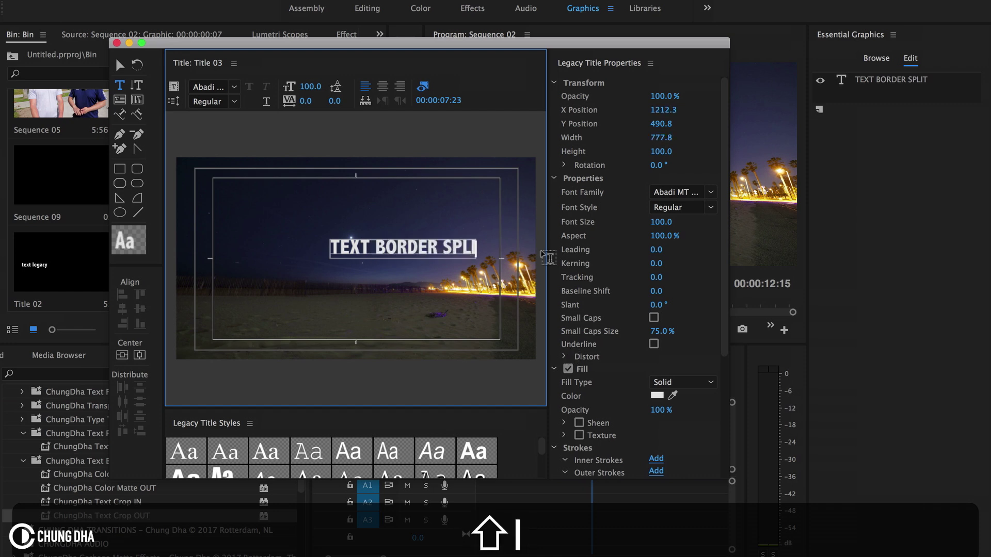
{"action": "type", "text": "T"}
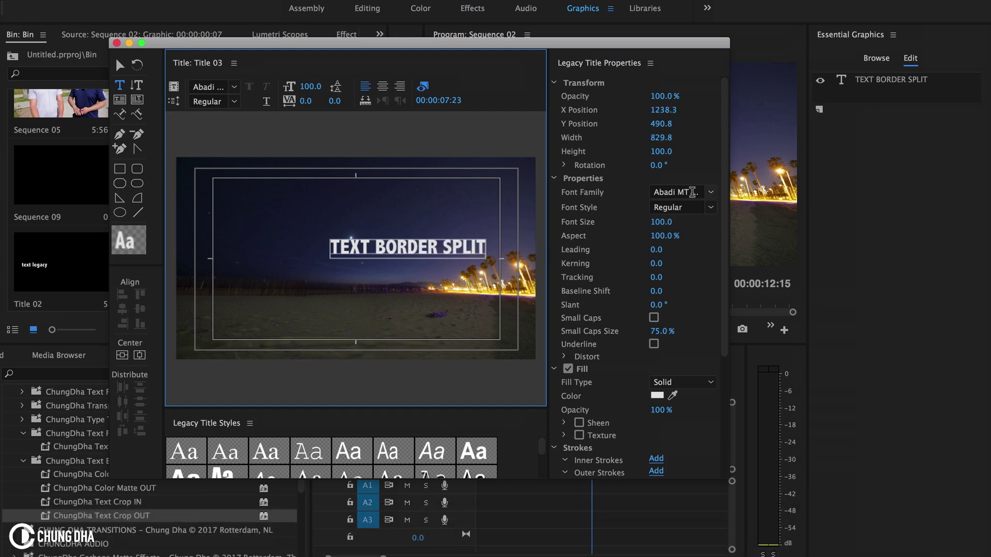
Step: Set the title font to Gotham Bold, centre it both ways, and close the editor
{"action": "left_click", "coordinate": [693, 192]}
{"action": "type", "text": "G"}
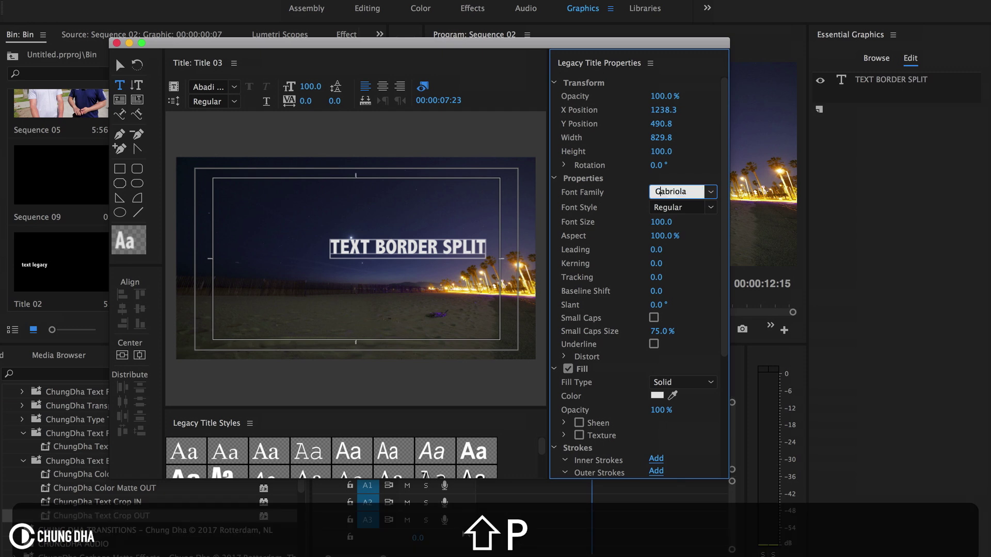
{"action": "type", "text": "otham"}
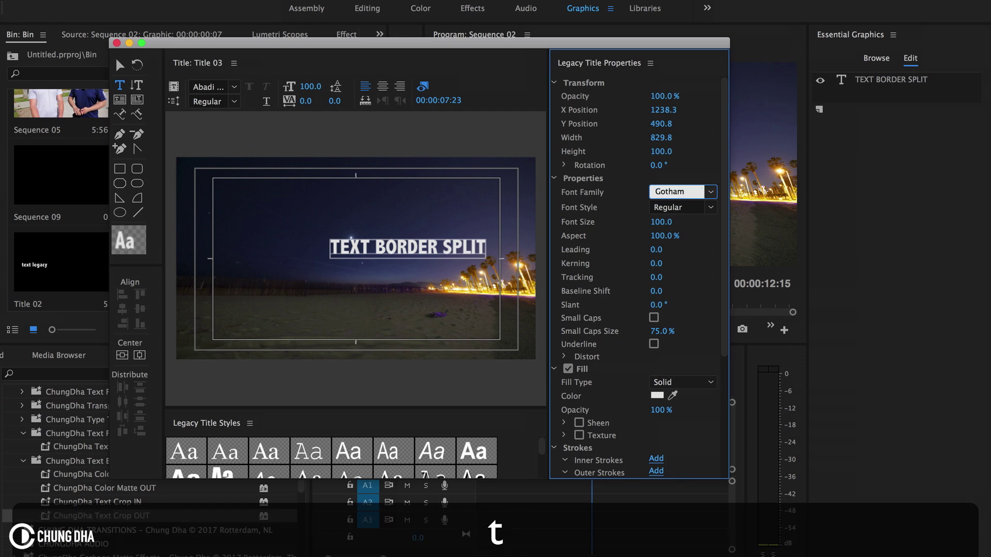
{"action": "key", "text": "Return"}
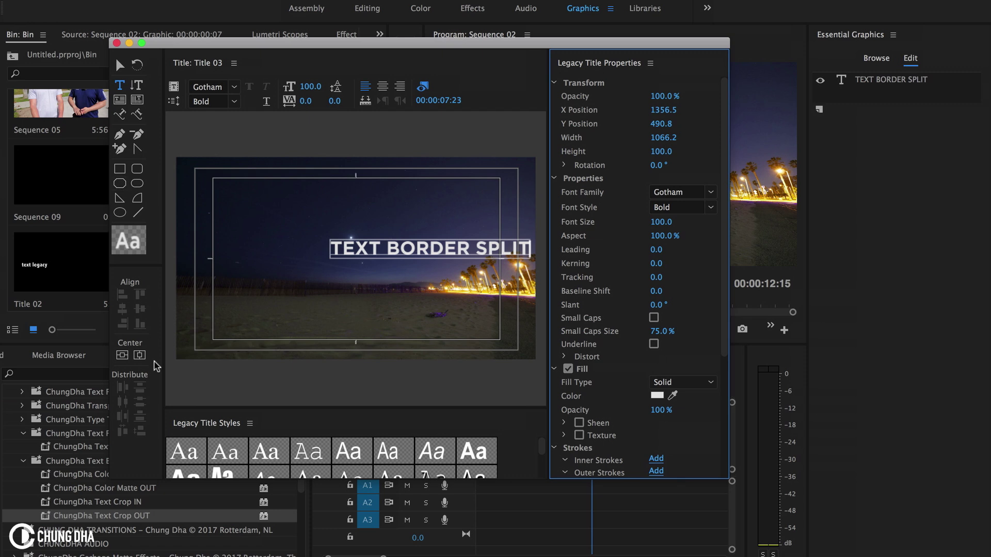
{"action": "left_click", "coordinate": [123, 355]}
{"action": "left_click", "coordinate": [139, 355]}
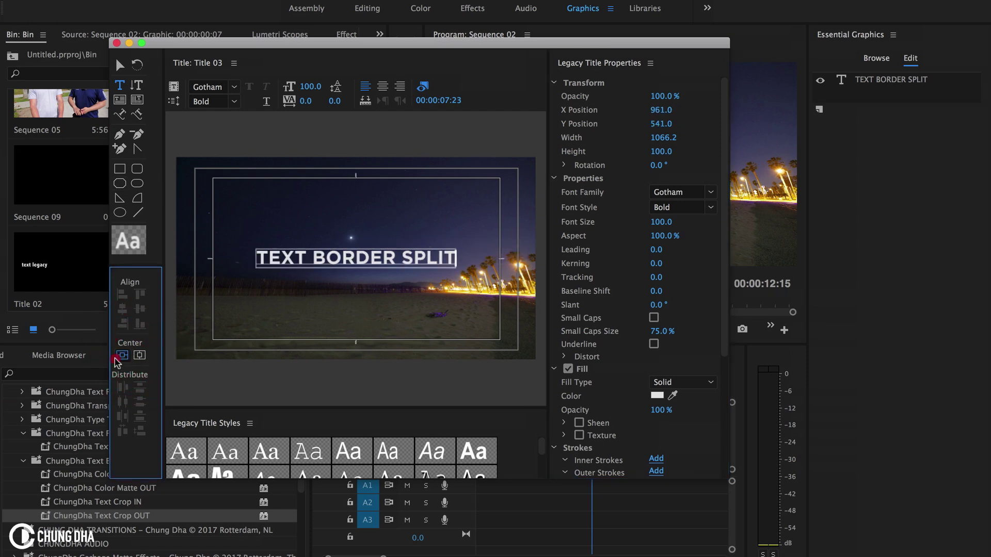
{"action": "left_click", "coordinate": [124, 63]}
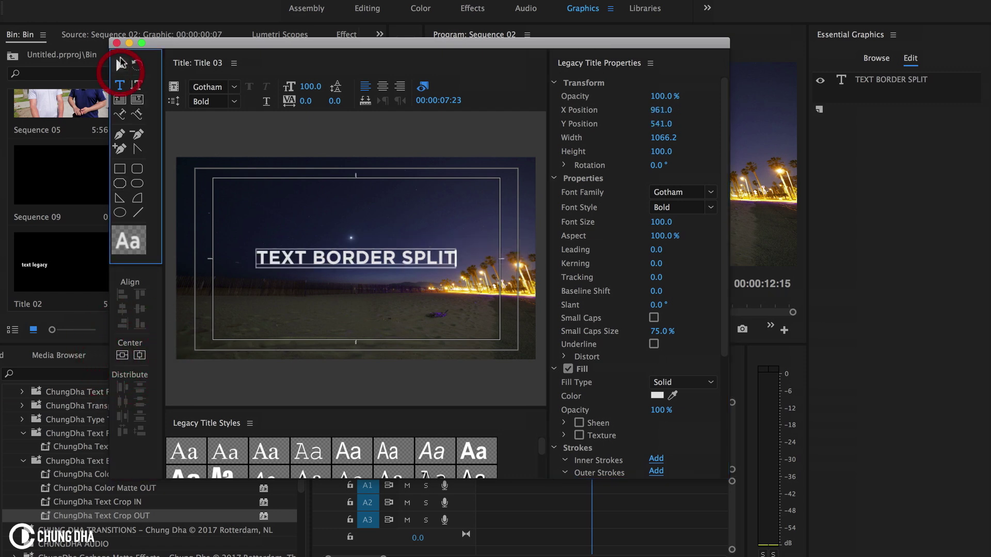
{"action": "left_click", "coordinate": [117, 42]}
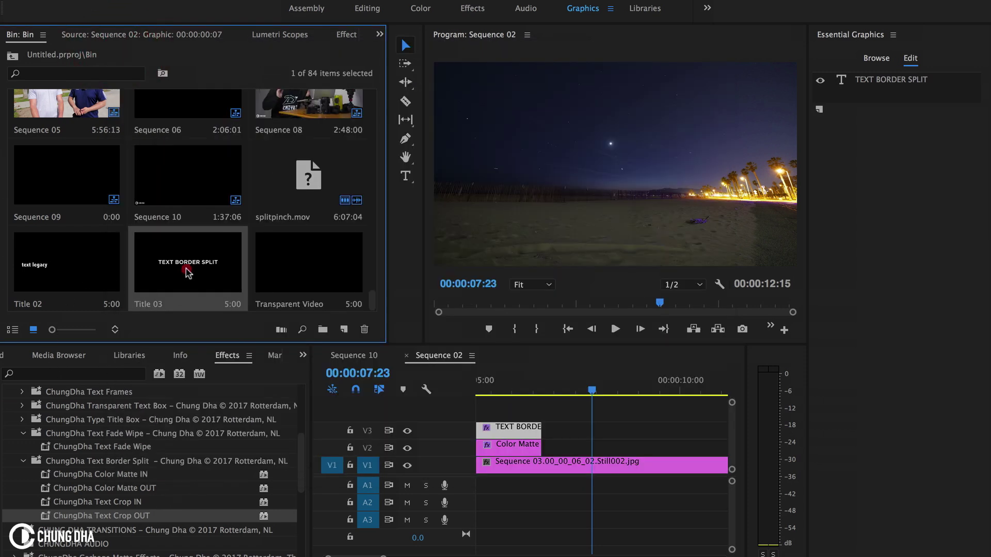
Step: Place Title 03 on V3 over the red Color Matte on V2, playhead at 00:00:10:12
{"action": "left_click_drag", "start_coordinate": [260, 275], "coordinate": [570, 435]}
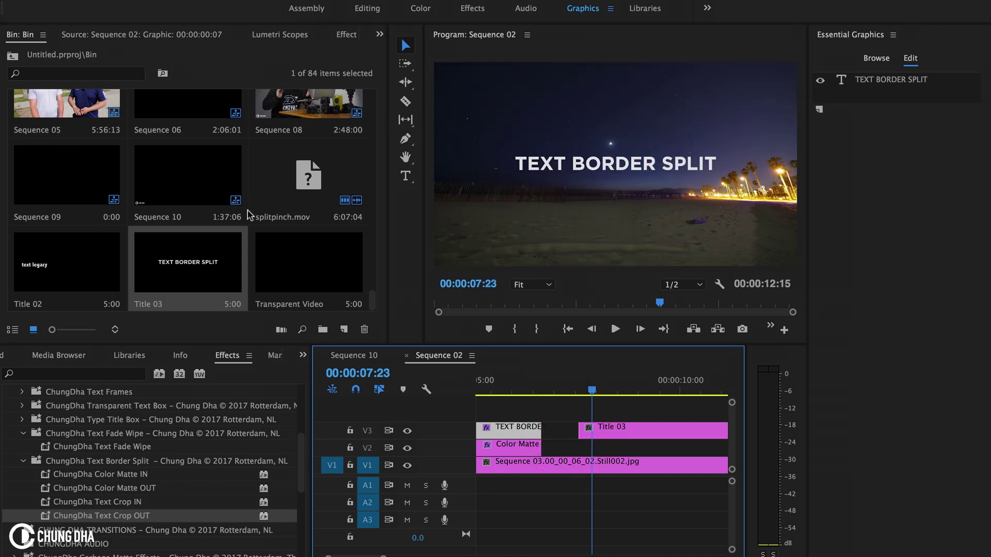
{"action": "scroll", "coordinate": [248, 215], "scroll_direction": "up", "scroll_amount": 15}
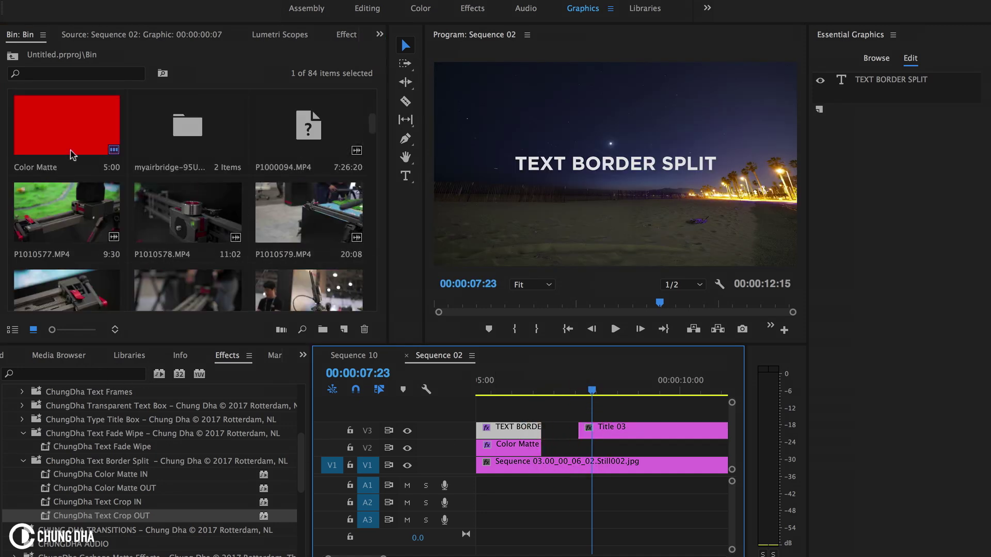
{"action": "left_click_drag", "start_coordinate": [72, 155], "coordinate": [594, 444]}
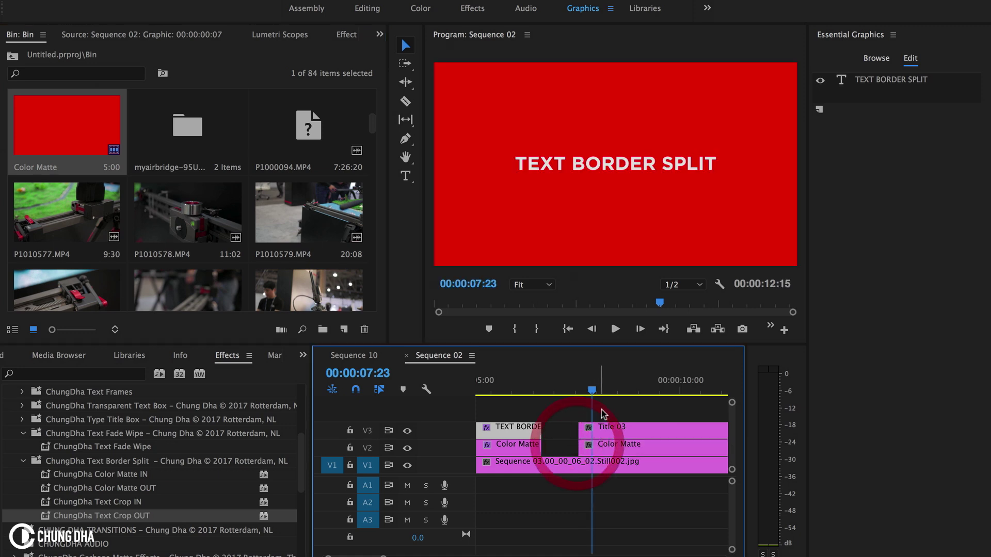
{"action": "scroll", "coordinate": [604, 413], "scroll_direction": "down", "scroll_amount": 2}
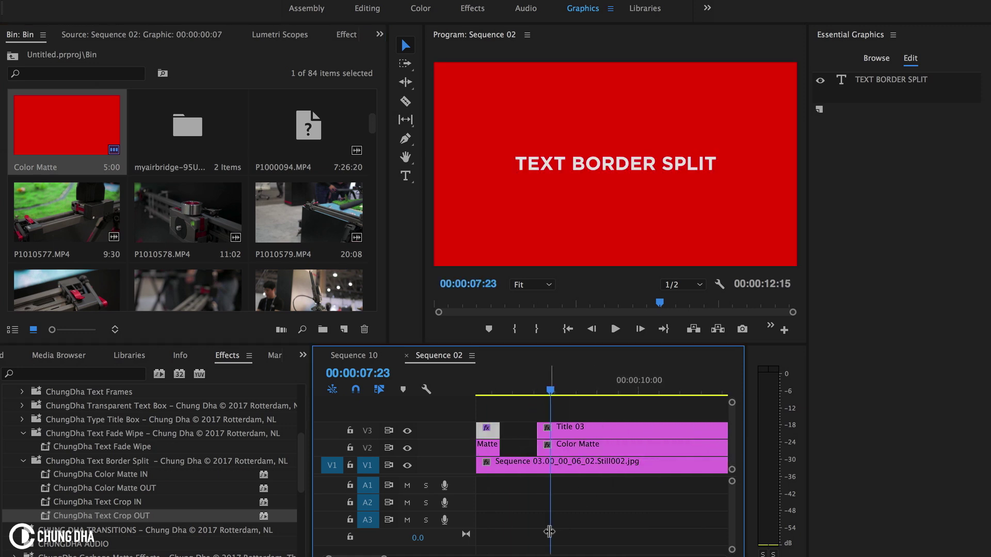
{"action": "scroll", "coordinate": [640, 475], "scroll_direction": "down", "scroll_amount": 4}
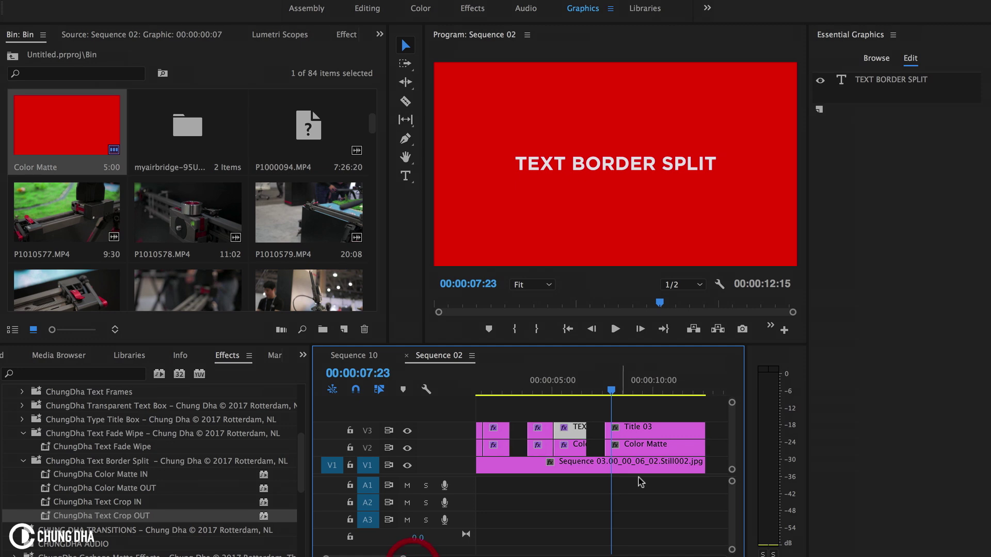
{"action": "left_click_drag", "start_coordinate": [576, 392], "coordinate": [599, 393]}
Step: Cut Title 03 and the red matte at 00:00:10:12, delete the tails, and split both at 00:00:09:00
{"action": "key", "text": "super+k"}
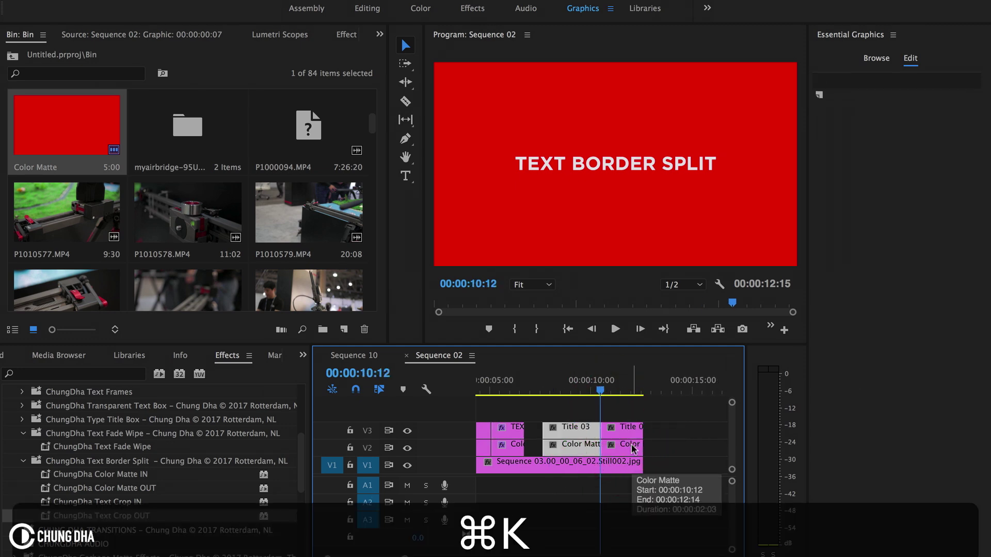
{"action": "left_click", "coordinate": [638, 433]}
{"action": "left_click", "coordinate": [628, 443], "text": "shift"}
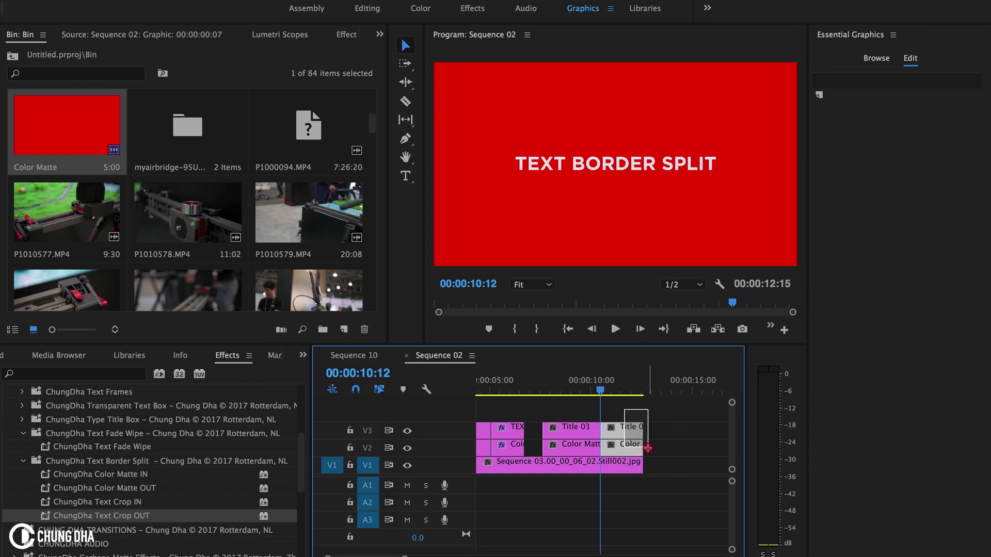
{"action": "key", "text": "BackSpace"}
{"action": "left_click_drag", "start_coordinate": [579, 393], "coordinate": [593, 449]}
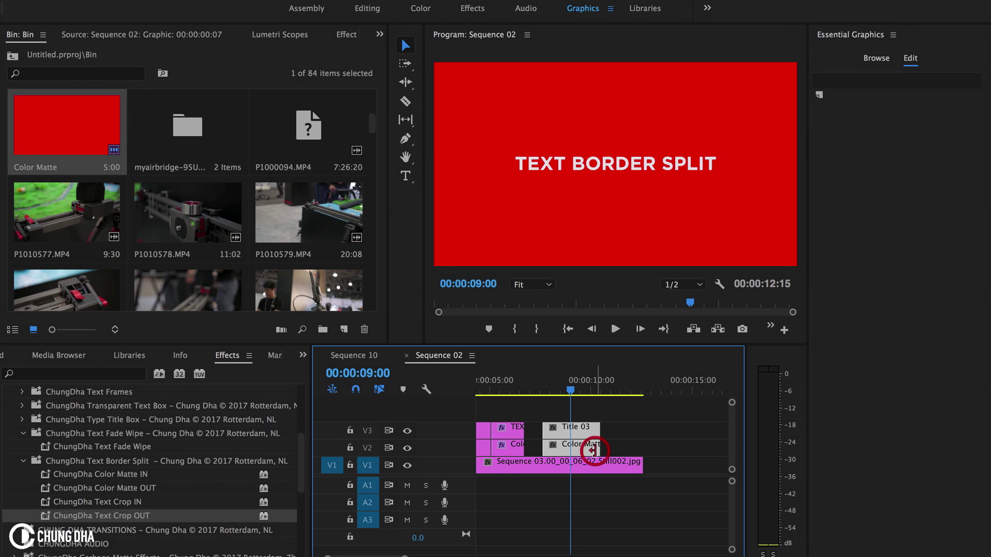
{"action": "key", "text": "super+k"}
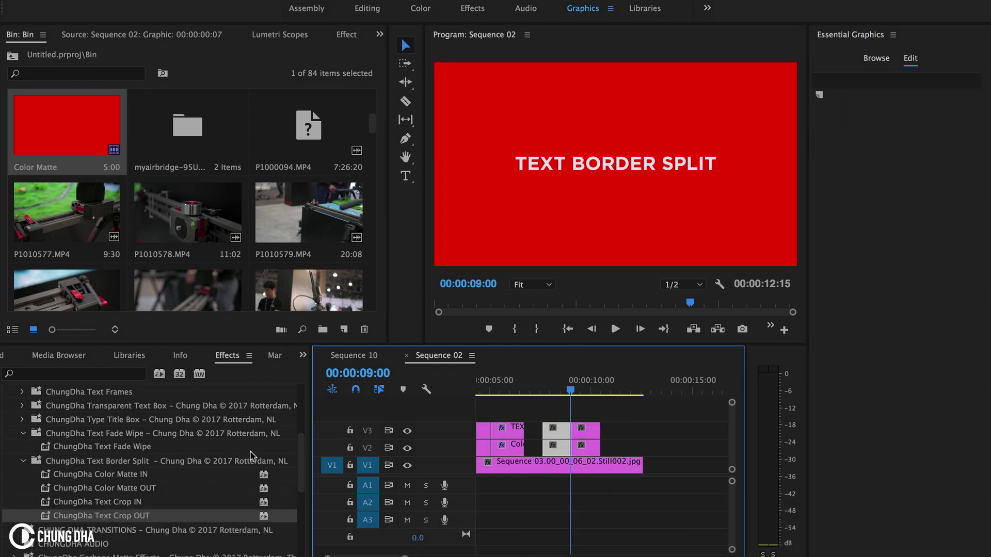
Step: Apply Color Matte IN and OUT to the two red matte halves, and Text Crop IN and OUT to the two Title 03 halves
{"action": "left_click", "coordinate": [546, 406]}
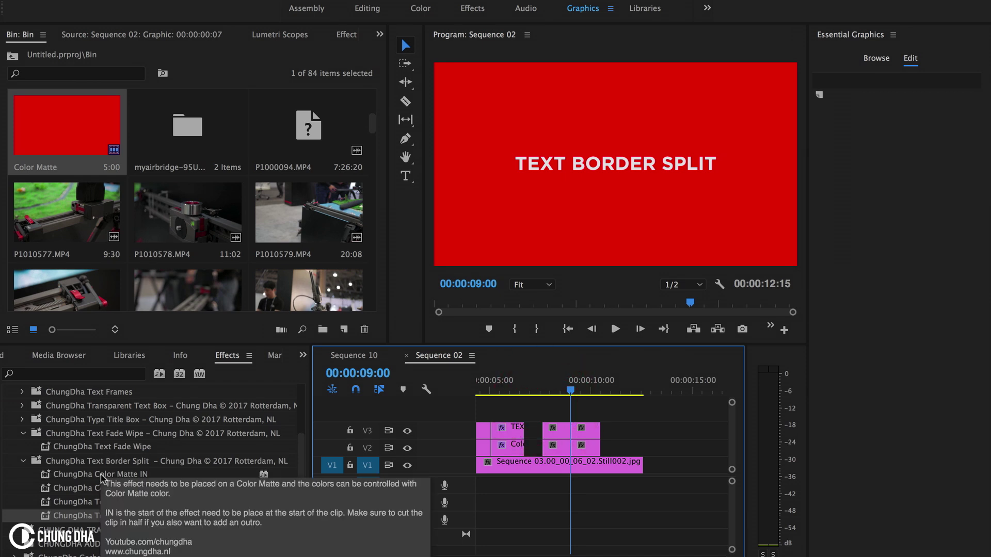
{"action": "left_click_drag", "start_coordinate": [102, 475], "coordinate": [557, 450]}
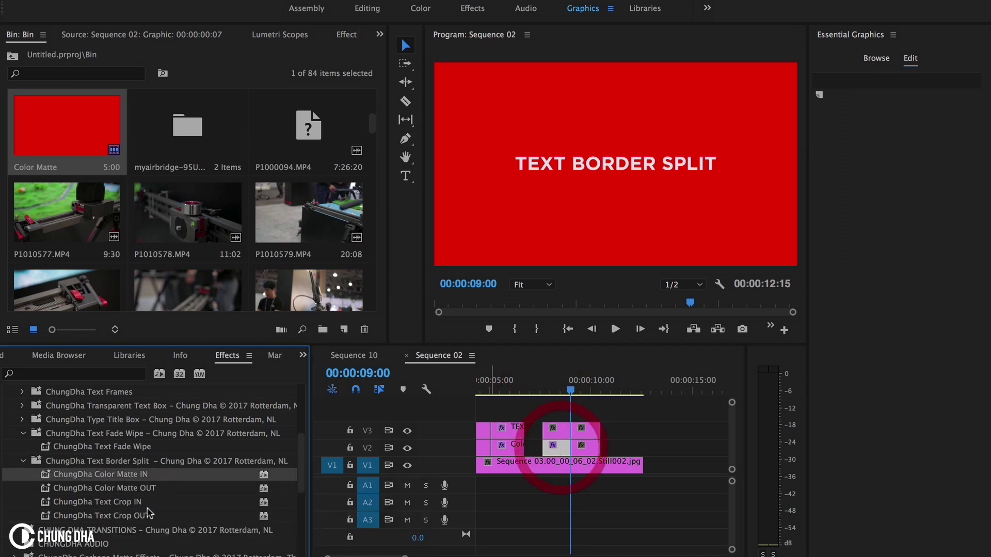
{"action": "left_click_drag", "start_coordinate": [119, 488], "coordinate": [584, 447]}
{"action": "left_click_drag", "start_coordinate": [171, 502], "coordinate": [556, 430]}
{"action": "left_click_drag", "start_coordinate": [105, 515], "coordinate": [585, 432]}
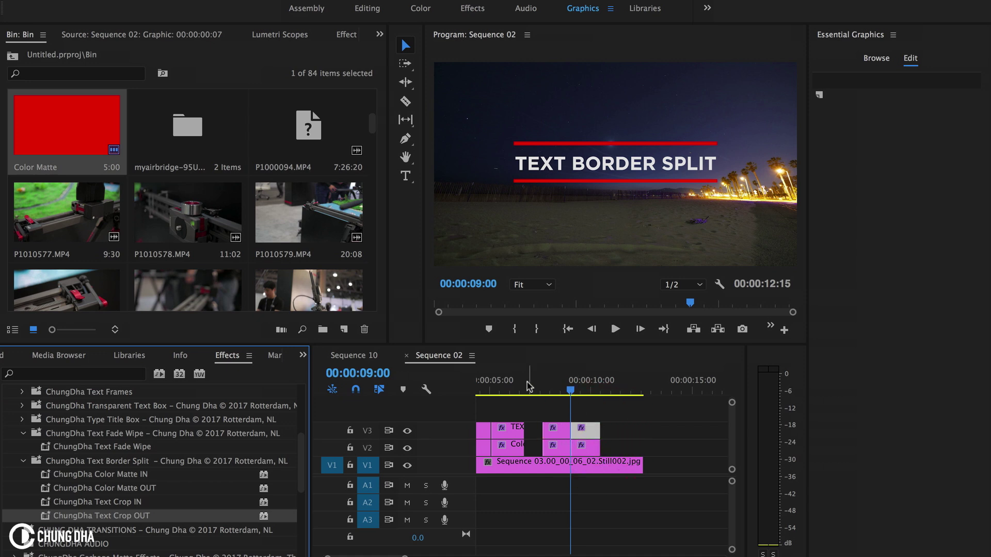
{"action": "left_click", "coordinate": [526, 382]}
{"action": "key", "text": "space"}
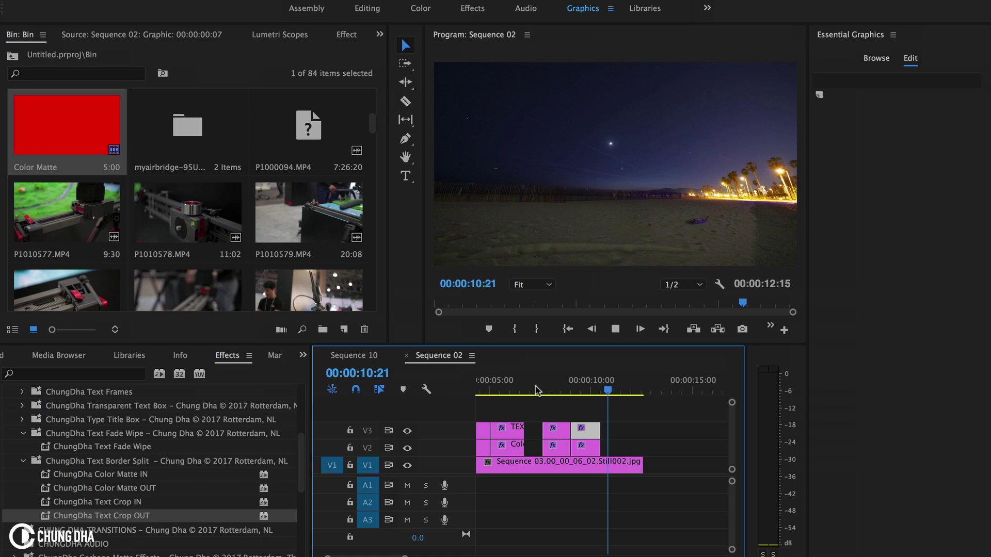
{"action": "key", "text": "space"}
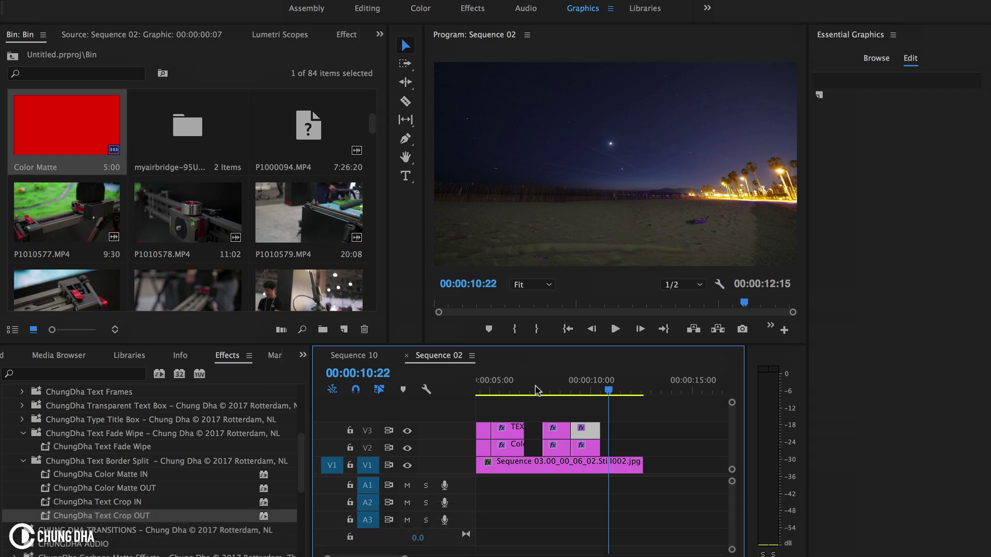
{"action": "left_click_drag", "start_coordinate": [537, 389], "coordinate": [557, 391]}
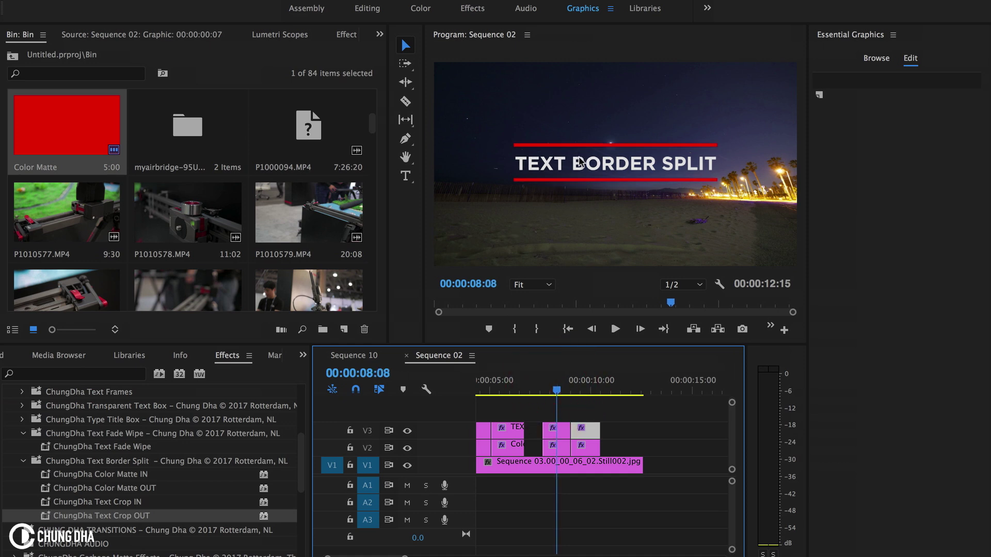
{"action": "left_click_drag", "start_coordinate": [557, 390], "coordinate": [566, 391]}
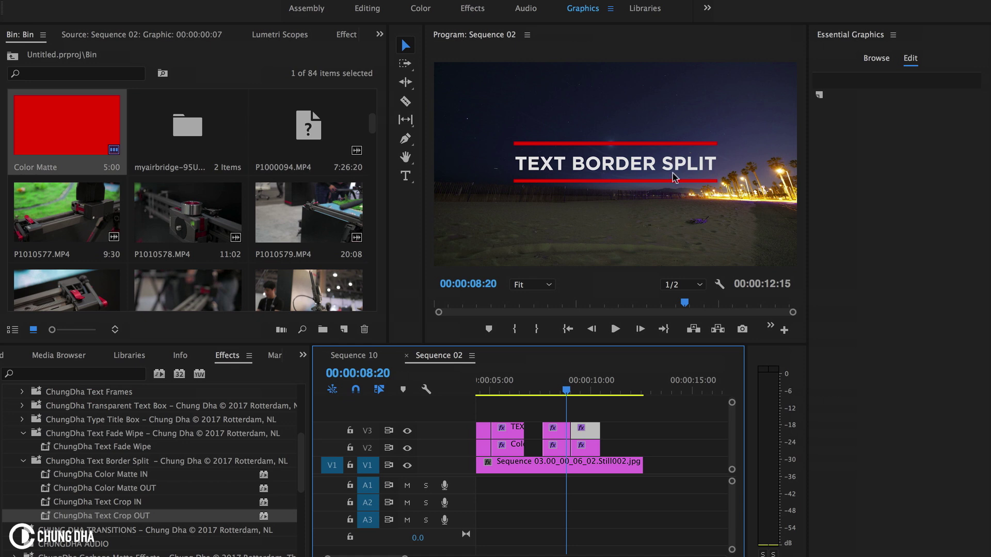
Step: Load the earlier TEXT BORDER SPLIT graphic clip from V3 into the Source monitor and select it
{"action": "double_click", "coordinate": [593, 148]}
{"action": "left_click", "coordinate": [650, 379]}
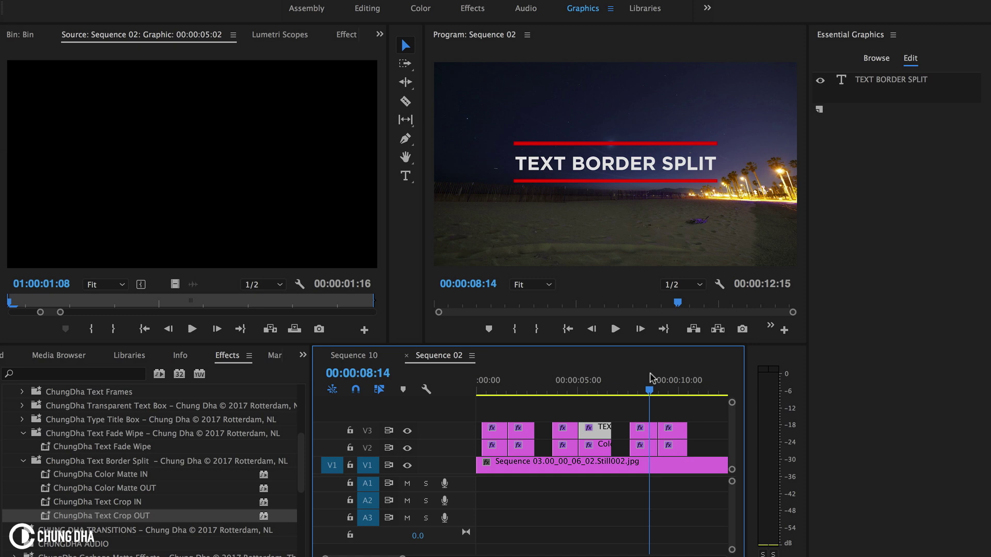